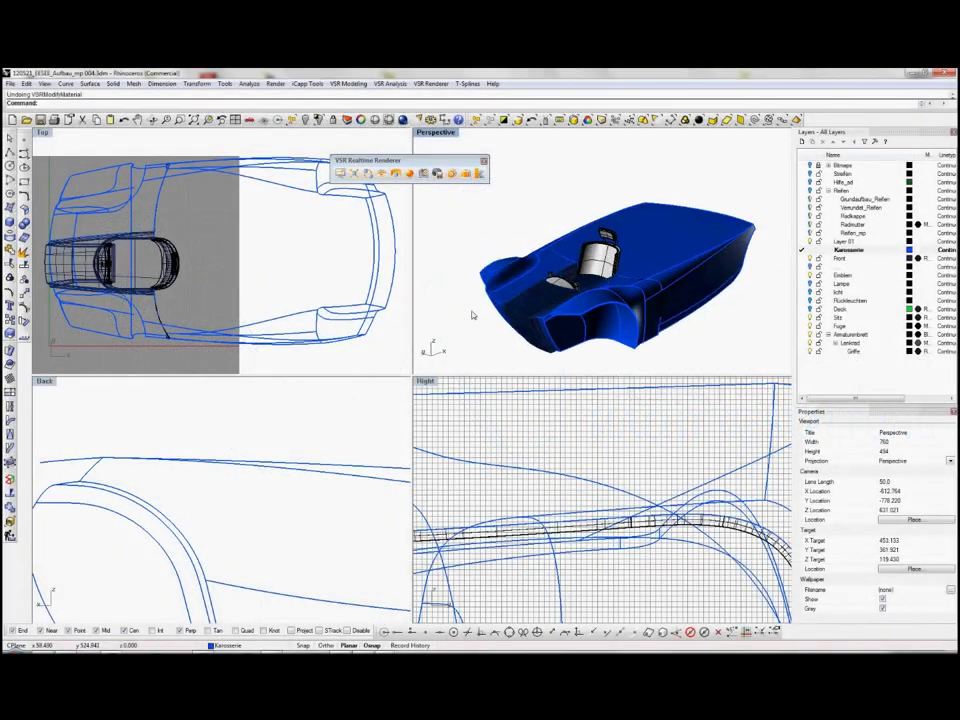
# Maximize the Perspective viewport and switch it to the VSR Realtime Renderer display mode.
pyautogui.moveTo(473, 315); pyautogui.dragTo(459, 272, button='right')
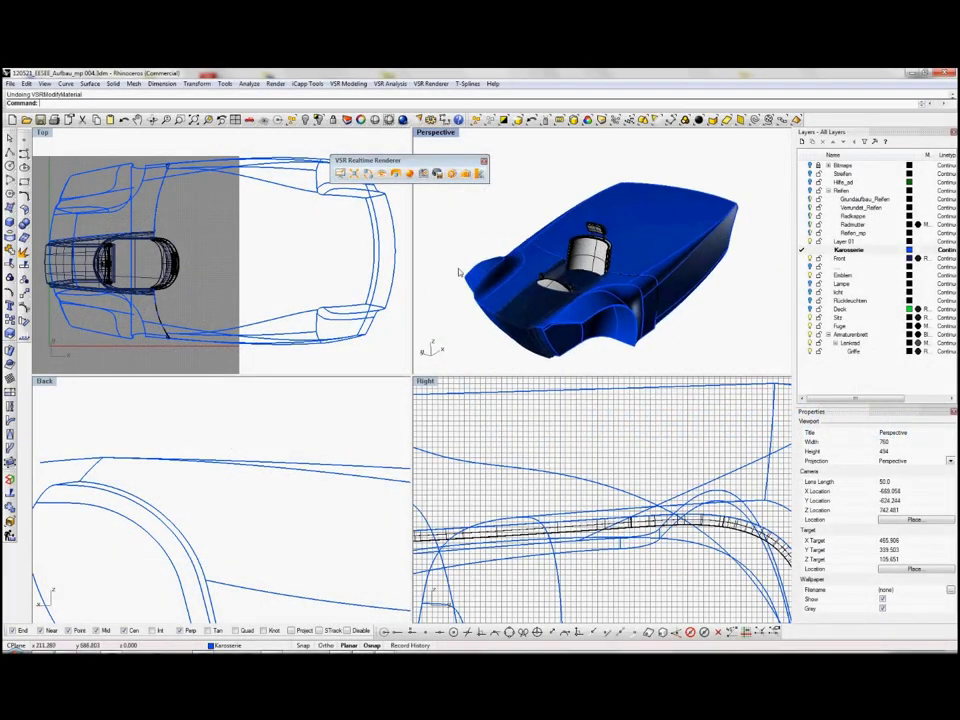
pyautogui.moveTo(439, 167); pyautogui.dragTo(437, 157)
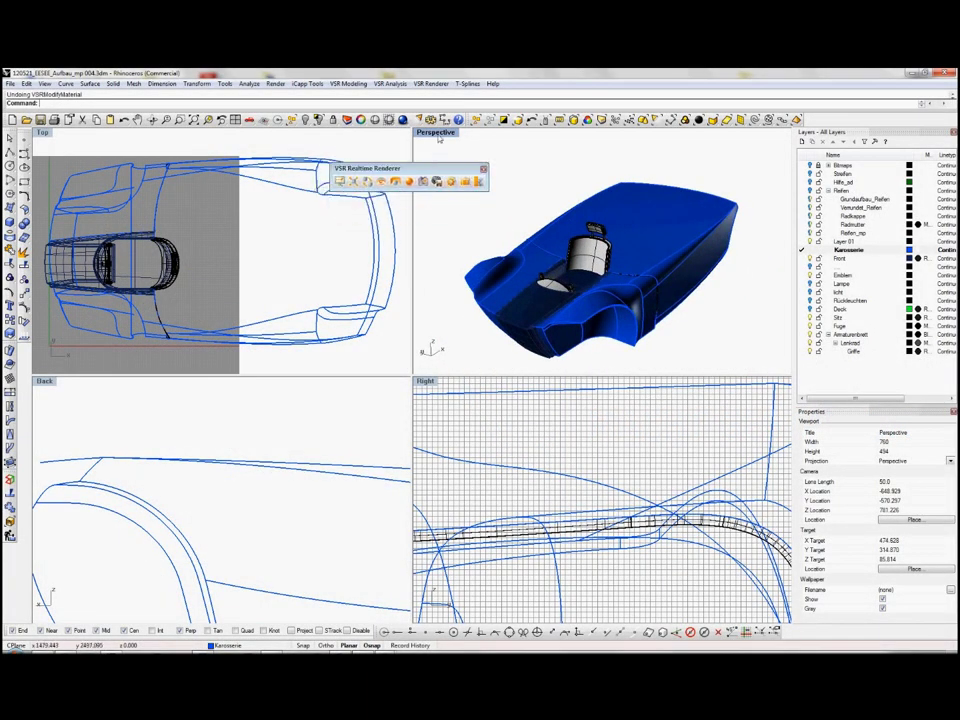
pyautogui.doubleClick(439, 140)
pyautogui.moveTo(438, 142)
pyautogui.mouseDown(button='right')
pyautogui.moveTo(429, 158)
pyautogui.moveTo(283, 152)
pyautogui.mouseUp(button='right')
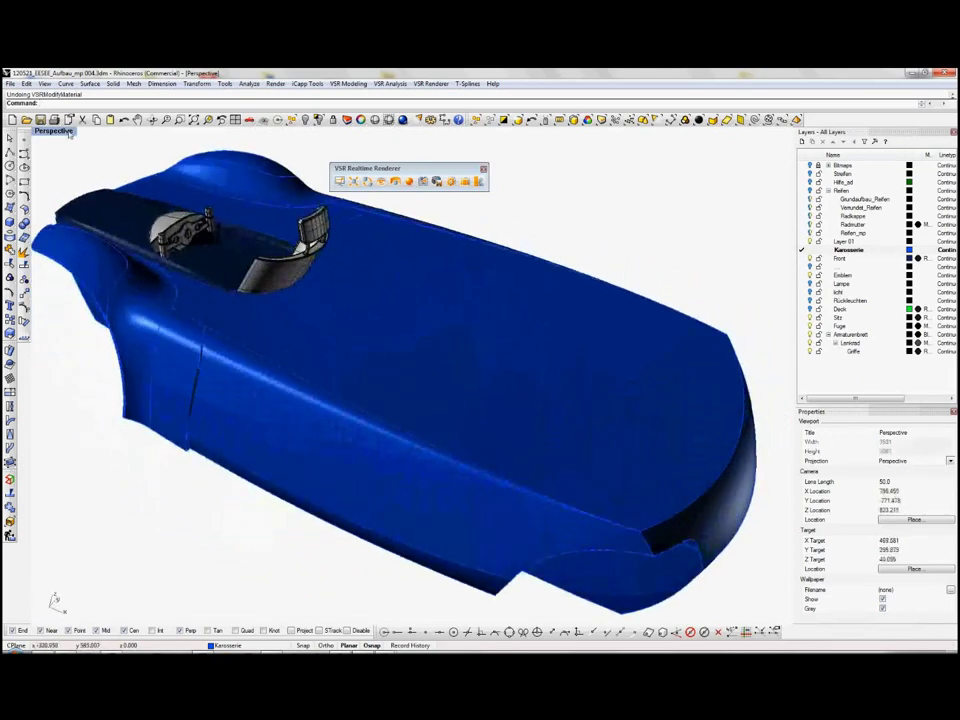
pyautogui.click(68, 132)
pyautogui.click(72, 234)
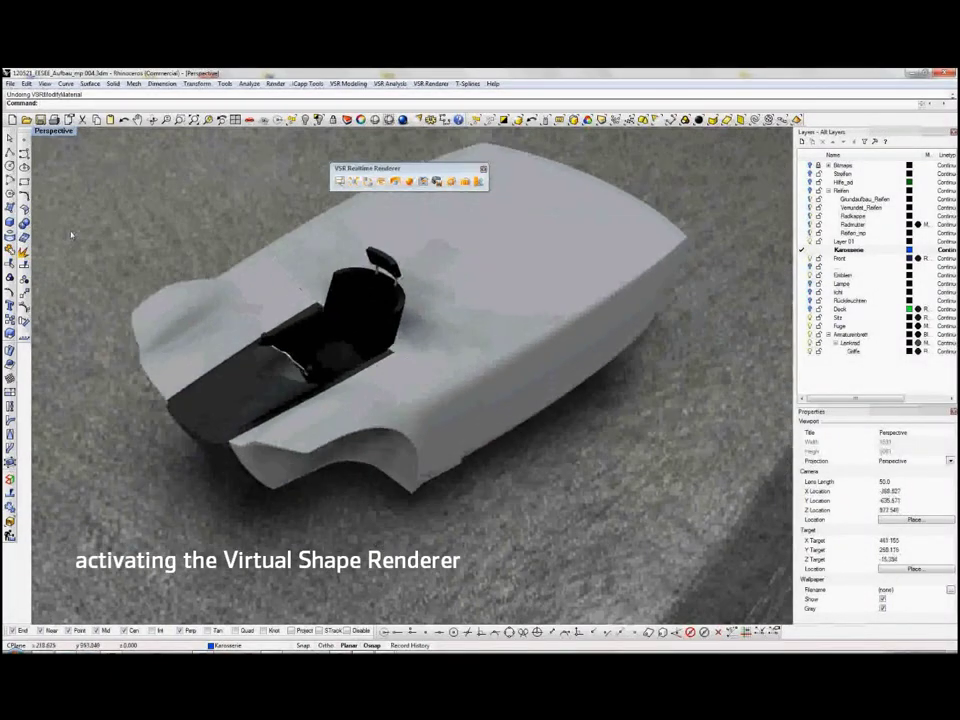
# Import Red Paint from the VSR Library's Paint category into the VSR Material list.
pyautogui.click(410, 182)
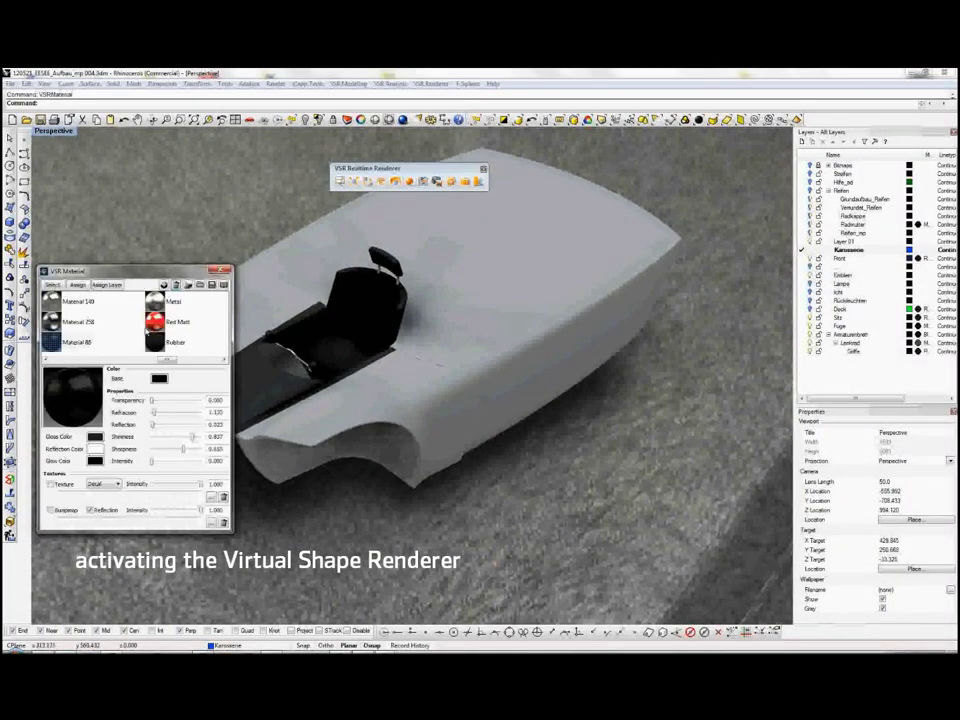
pyautogui.click(176, 285)
pyautogui.click(345, 266)
pyautogui.click(345, 299)
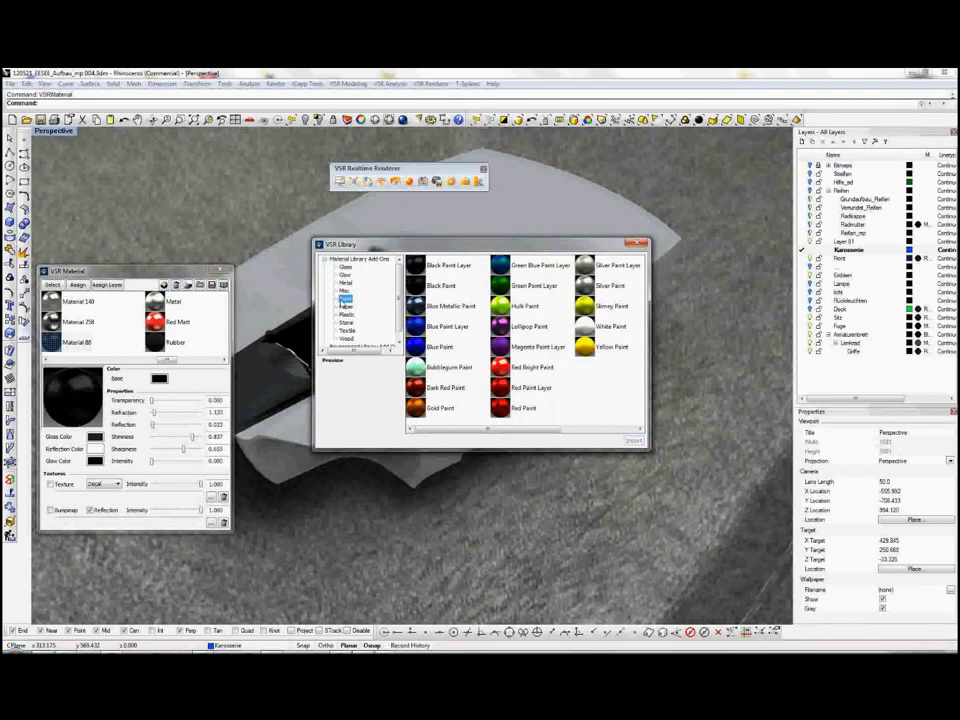
pyautogui.click(497, 393)
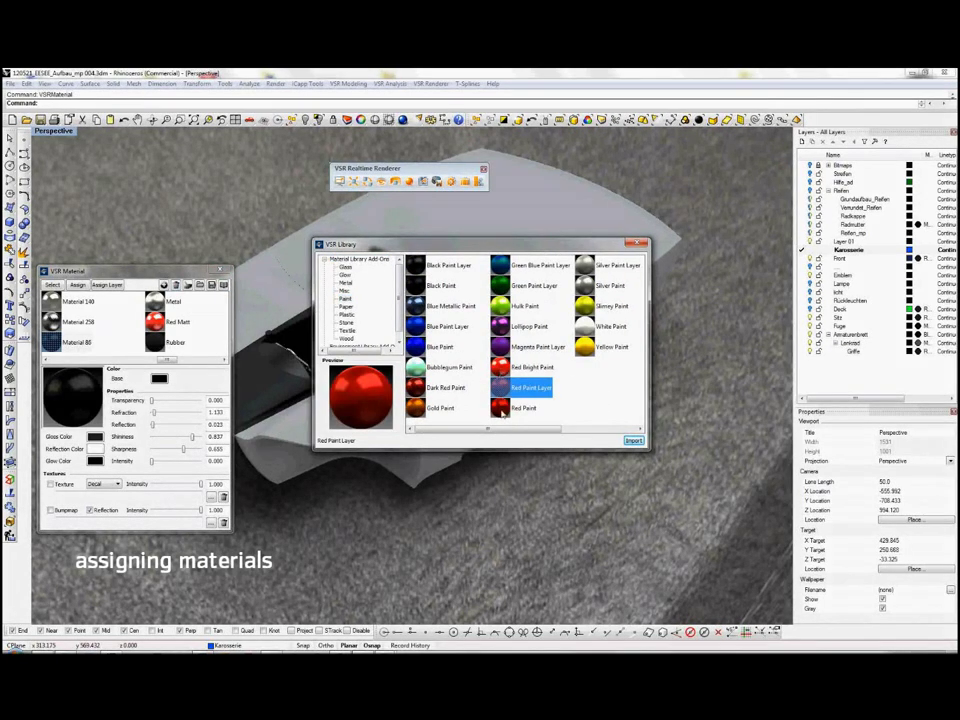
pyautogui.click(515, 408)
pyautogui.click(633, 440)
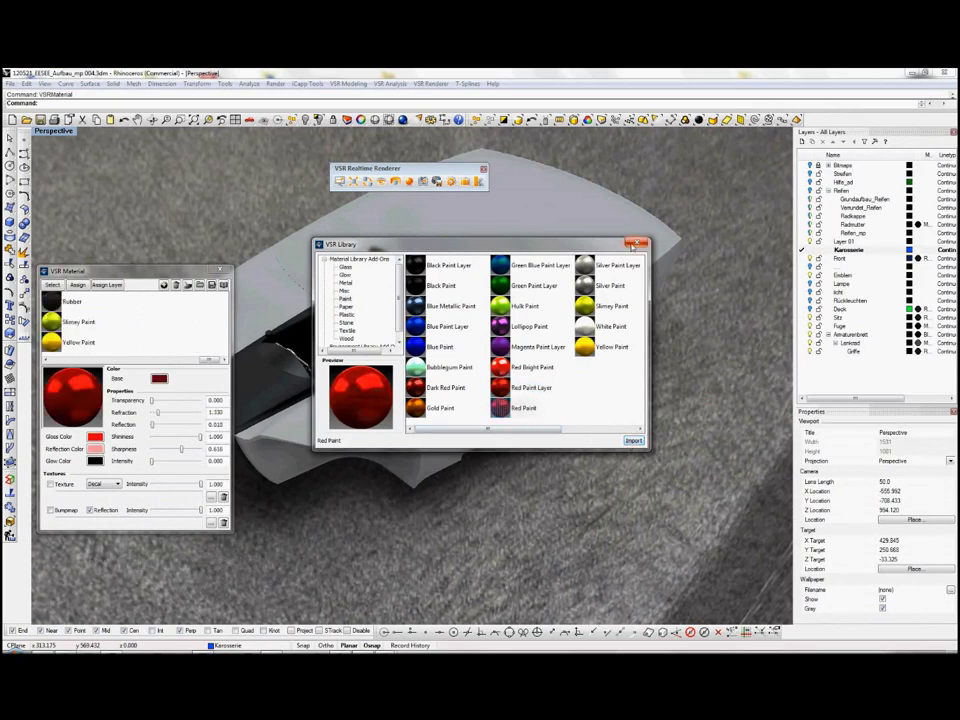
pyautogui.click(633, 243)
pyautogui.moveTo(217, 361); pyautogui.dragTo(185, 358)
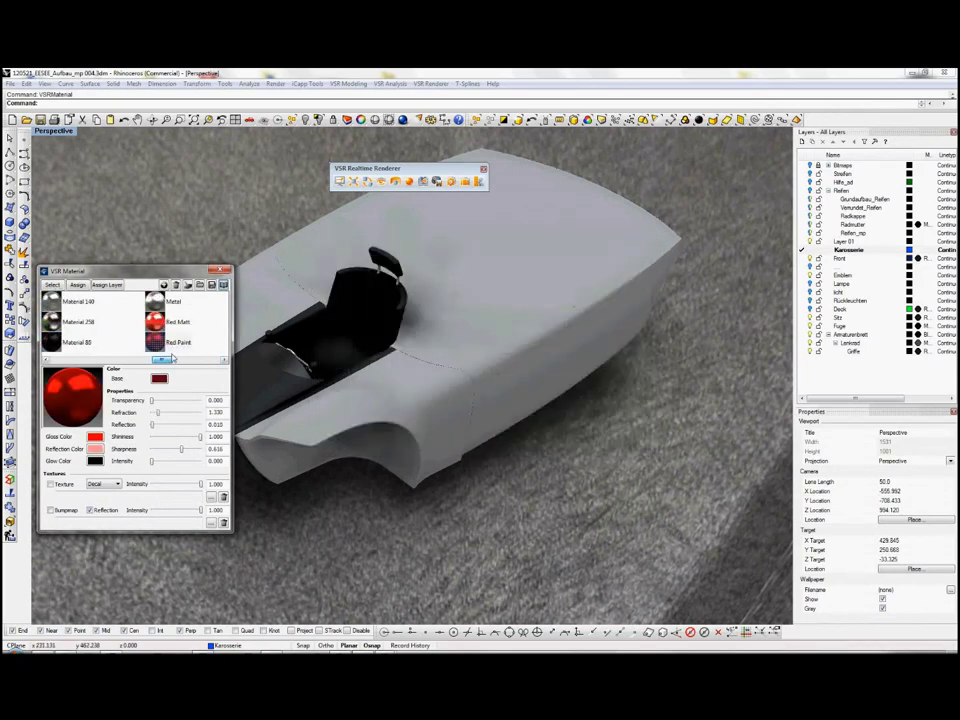
# Assign the Red Paint material to the Karosserie layer so the car body renders glossy red.
pyautogui.click(107, 284)
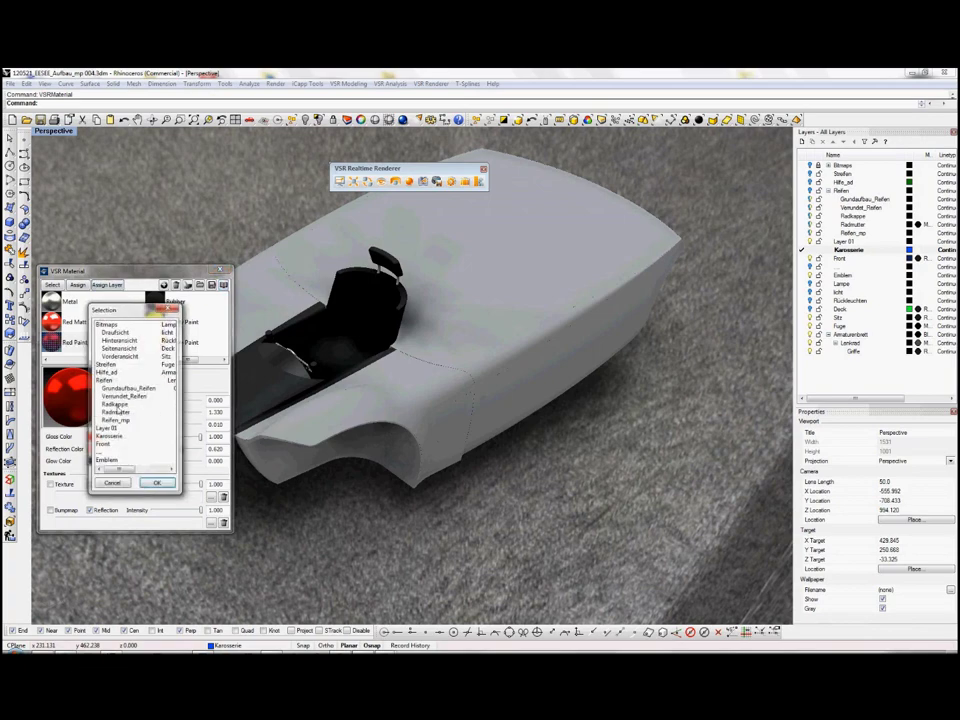
pyautogui.click(157, 484)
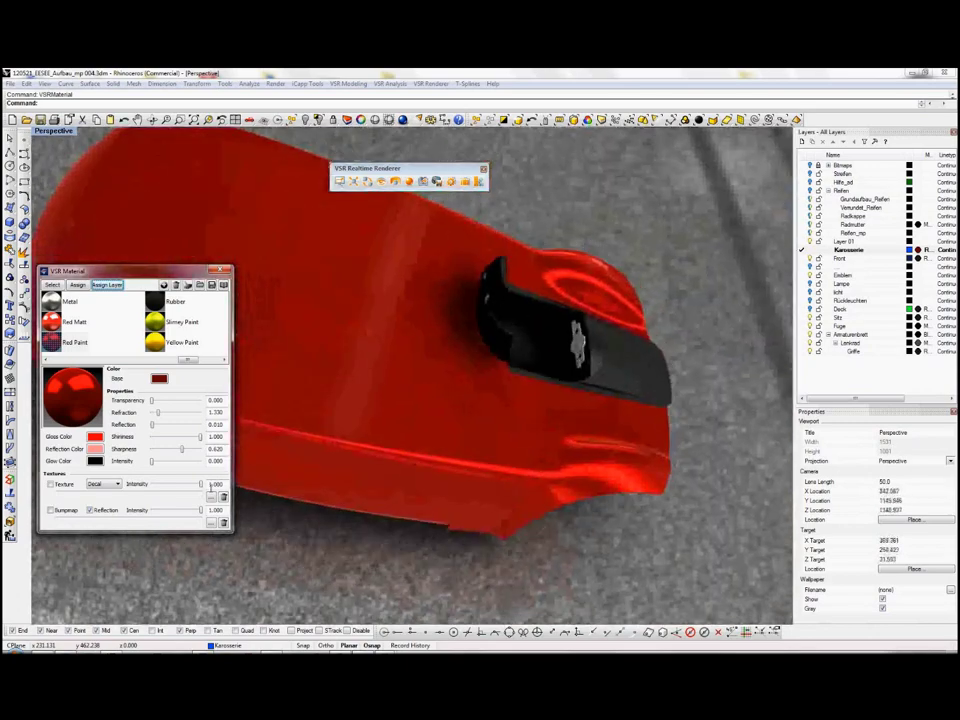
pyautogui.click(159, 378)
# Change the paint's base colour to yellow.
pyautogui.click(538, 291)
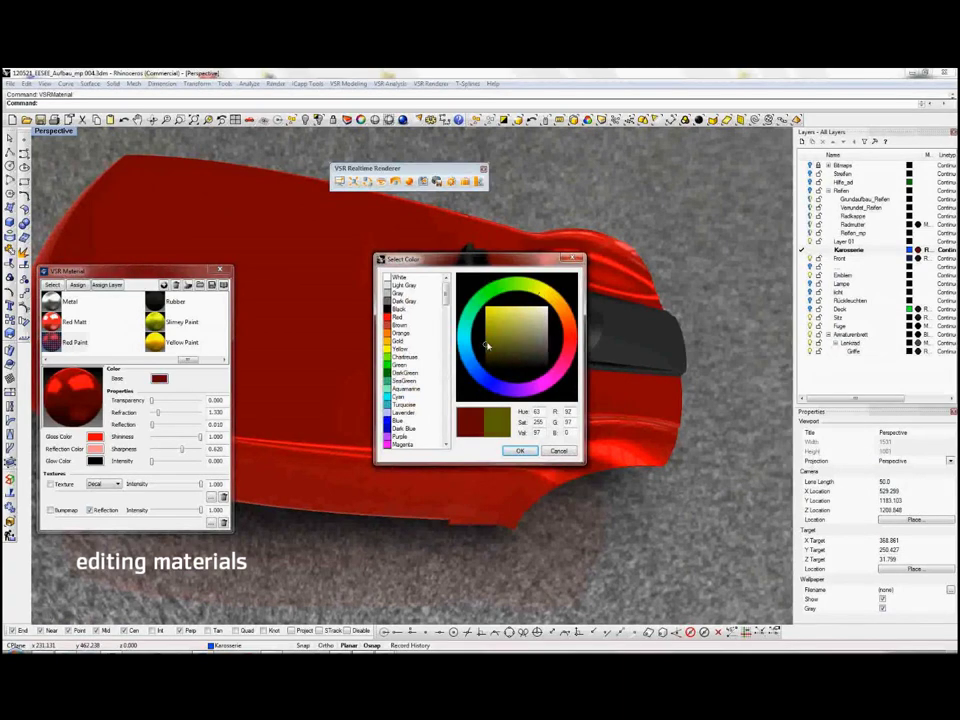
pyautogui.click(529, 451)
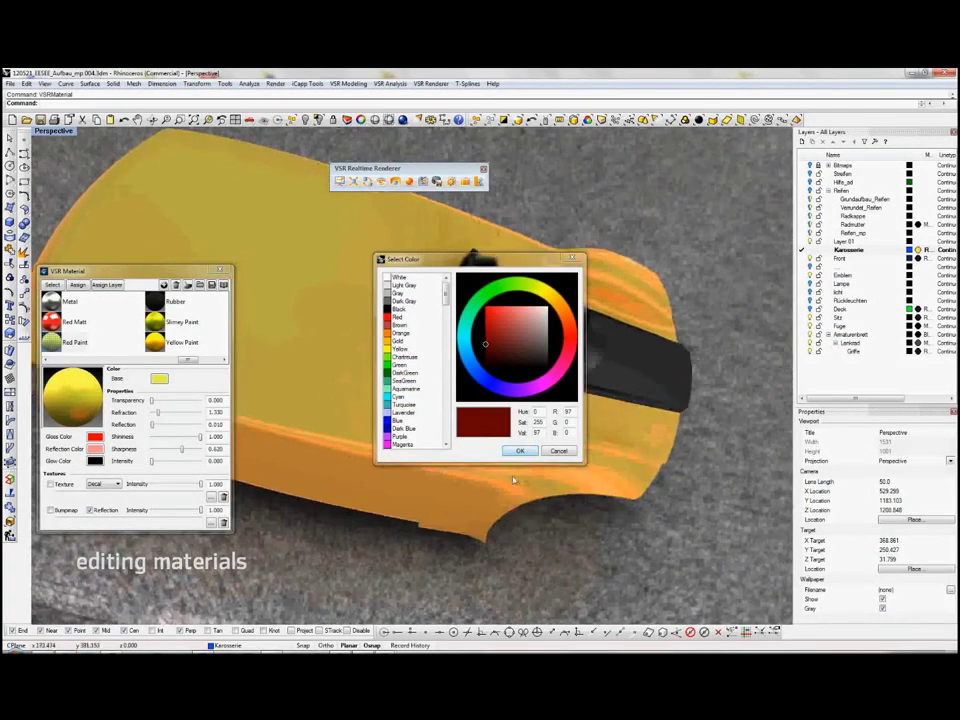
pyautogui.moveTo(534, 238)
pyautogui.mouseDown()
pyautogui.moveTo(571, 236)
pyautogui.moveTo(733, 141)
pyautogui.mouseUp()
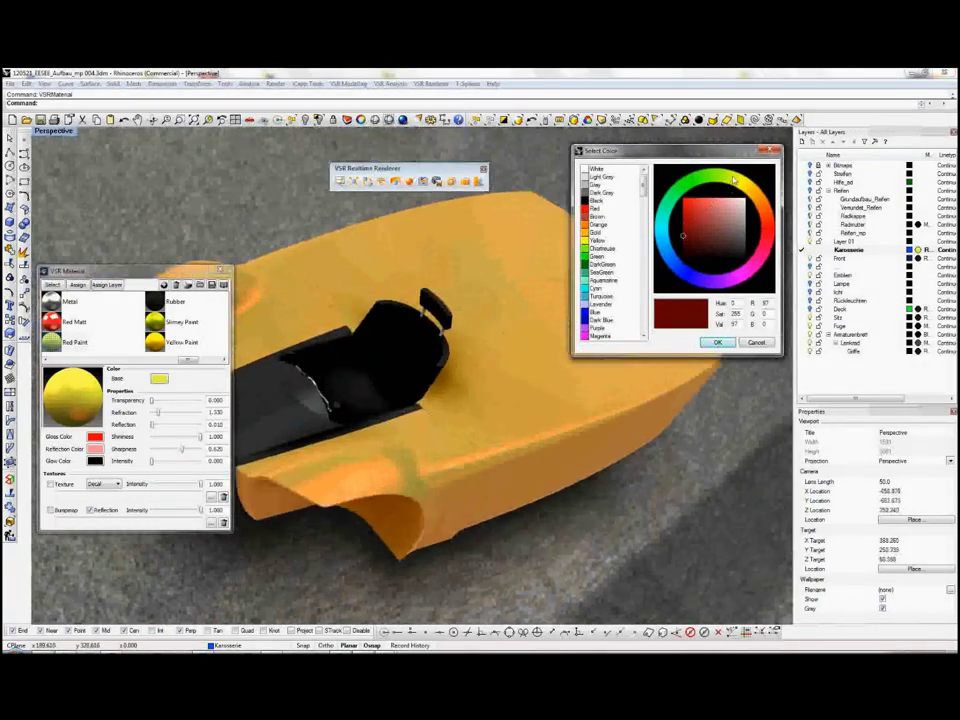
pyautogui.click(735, 180)
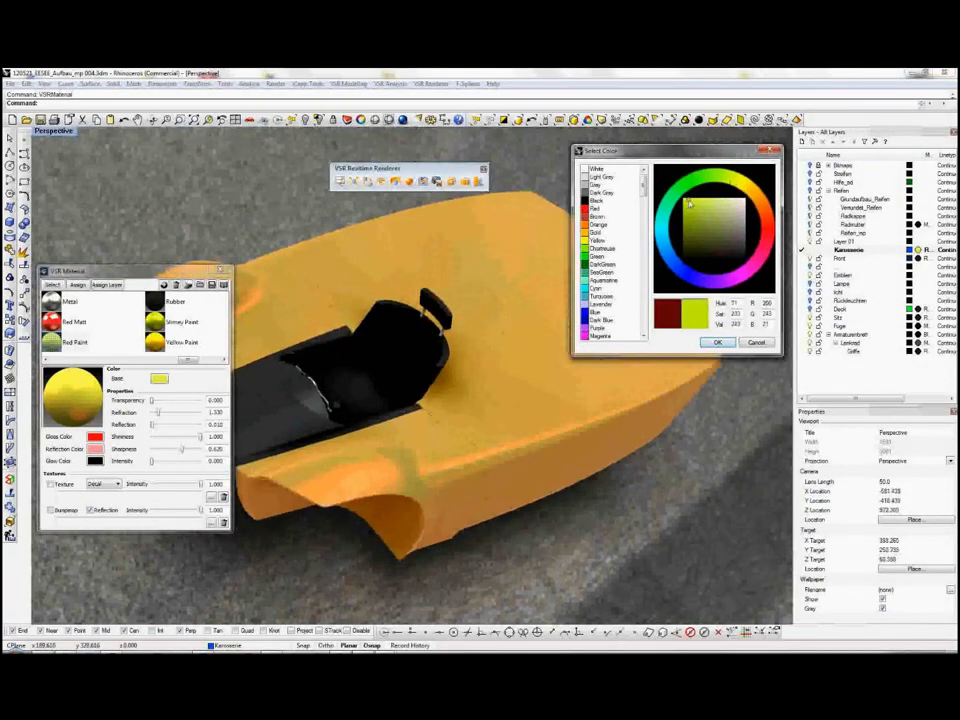
pyautogui.click(717, 342)
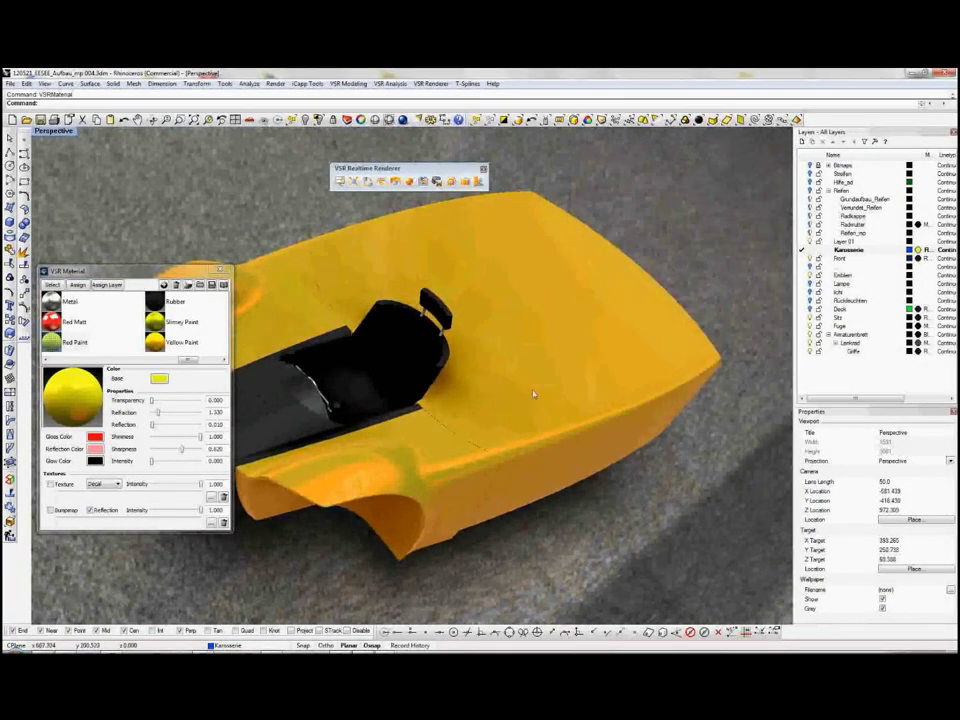
# Set the paint's gloss colour to yellow.
pyautogui.moveTo(531, 392); pyautogui.dragTo(506, 394, button='right')
pyautogui.click(95, 437)
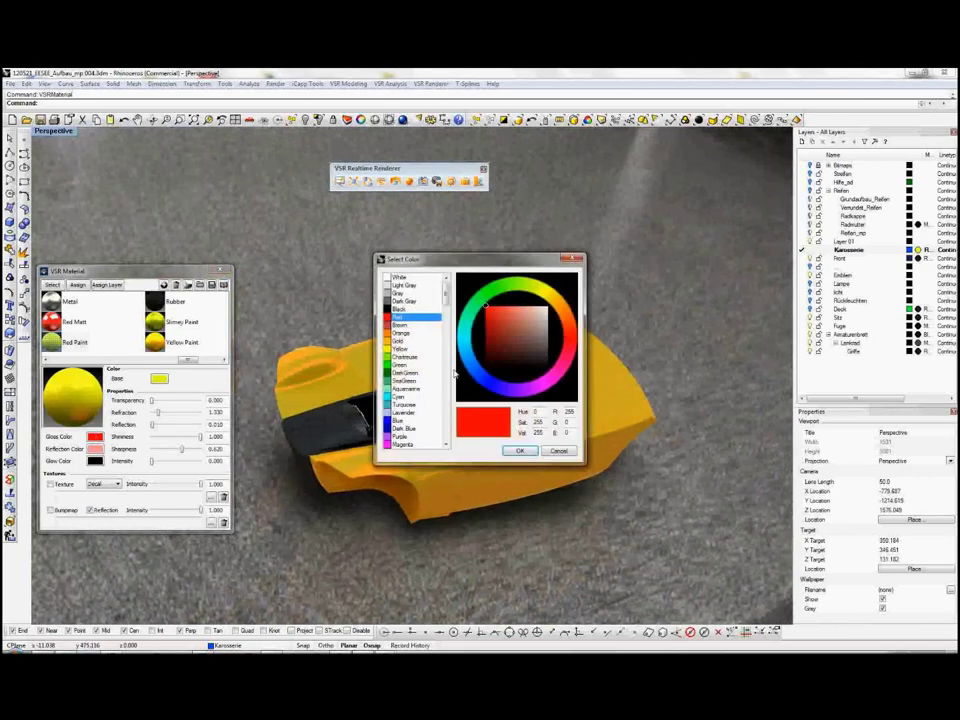
pyautogui.click(544, 300)
pyautogui.click(510, 314)
pyautogui.click(521, 450)
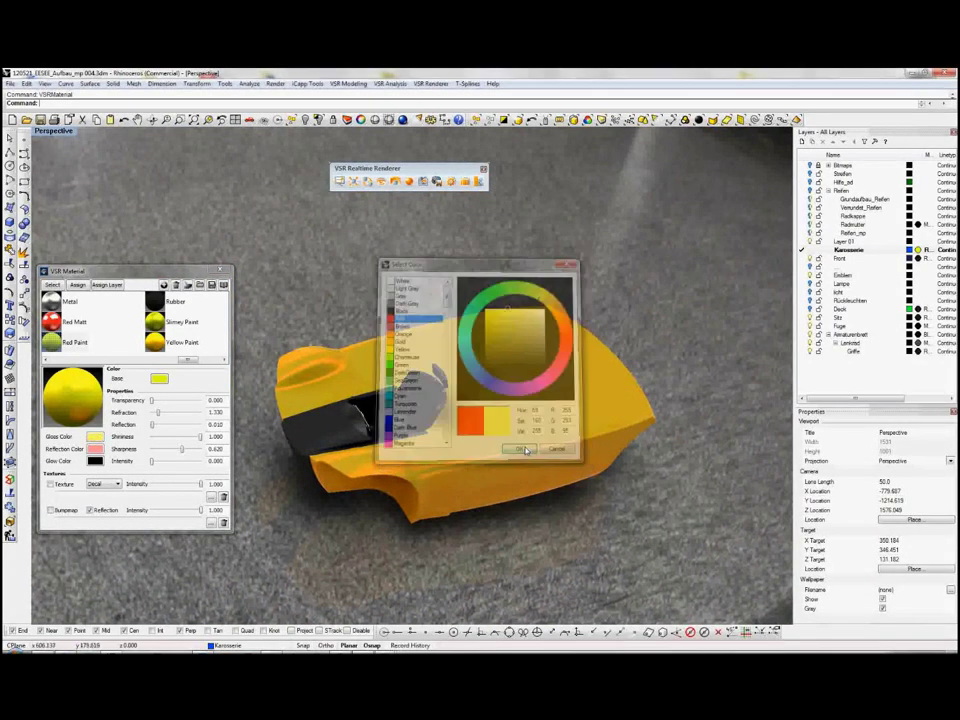
pyautogui.moveTo(500, 440); pyautogui.dragTo(278, 460, button='right')
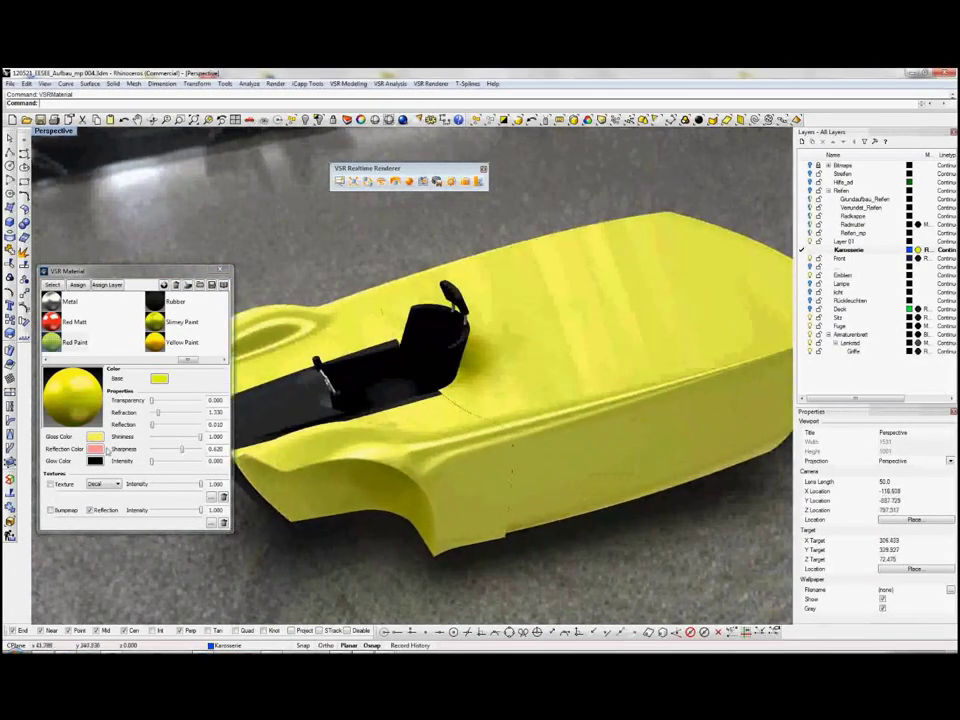
# Change the reflection colour to light grey and fine-tune the yellow base colour.
pyautogui.click(97, 449)
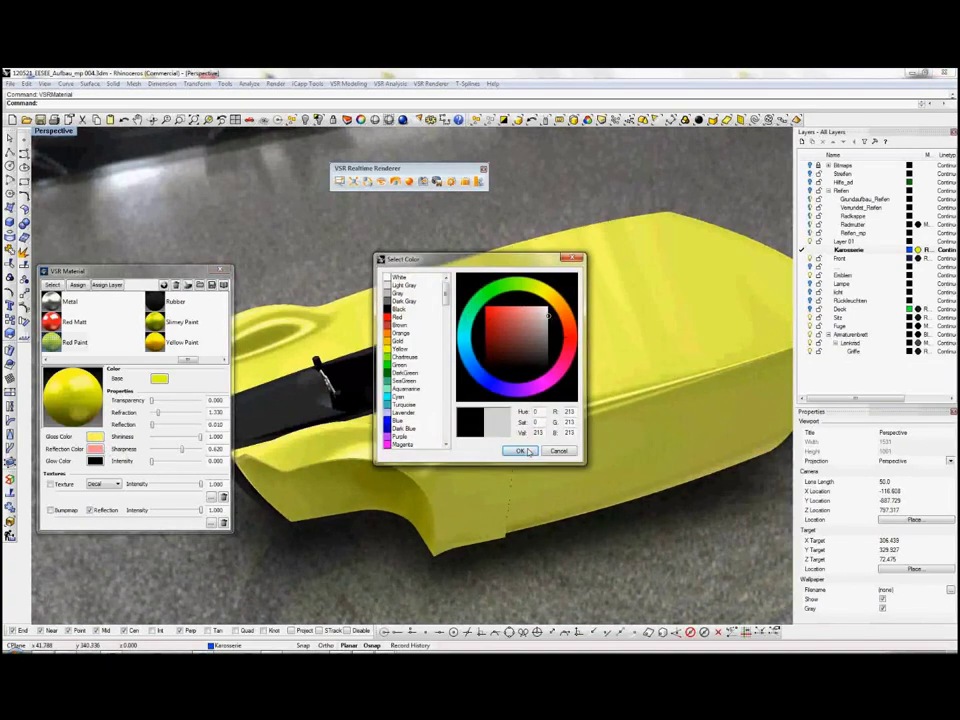
pyautogui.click(521, 451)
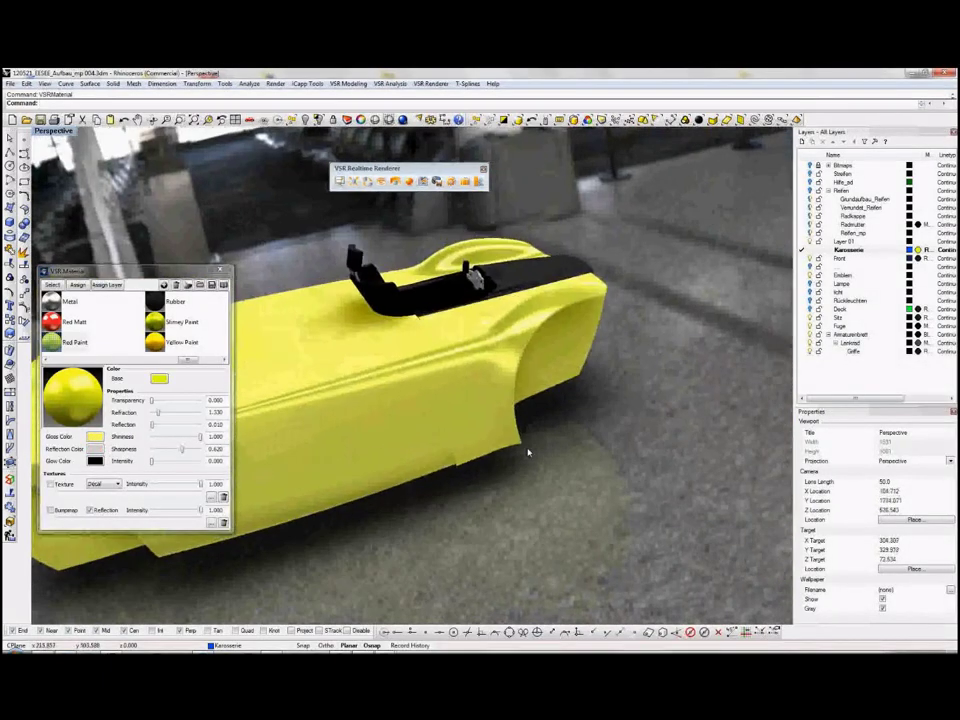
pyautogui.click(95, 436)
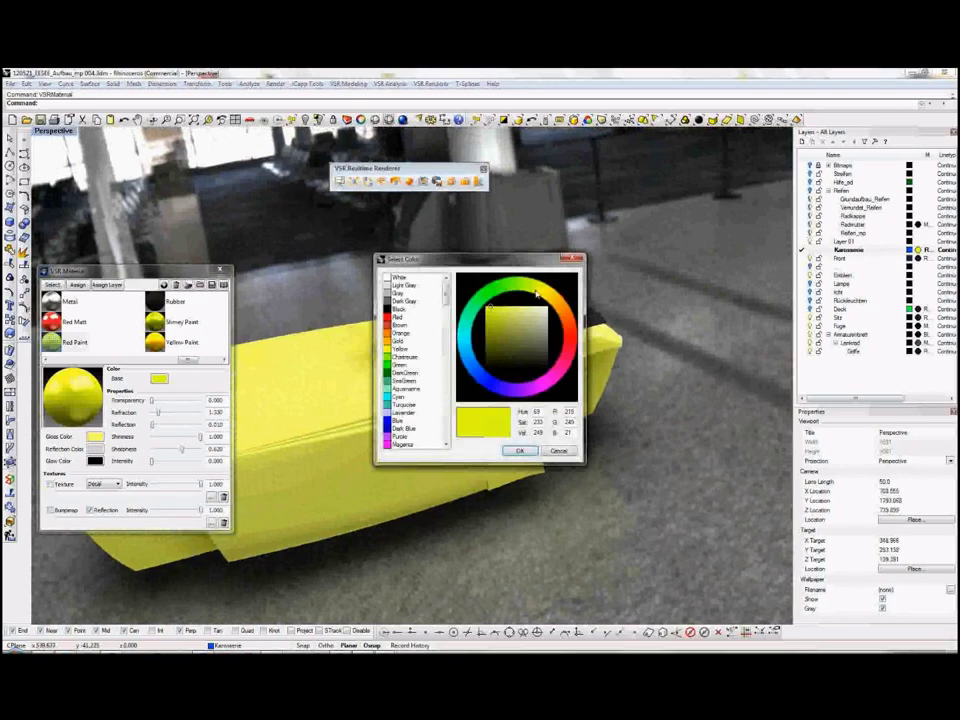
pyautogui.click(522, 451)
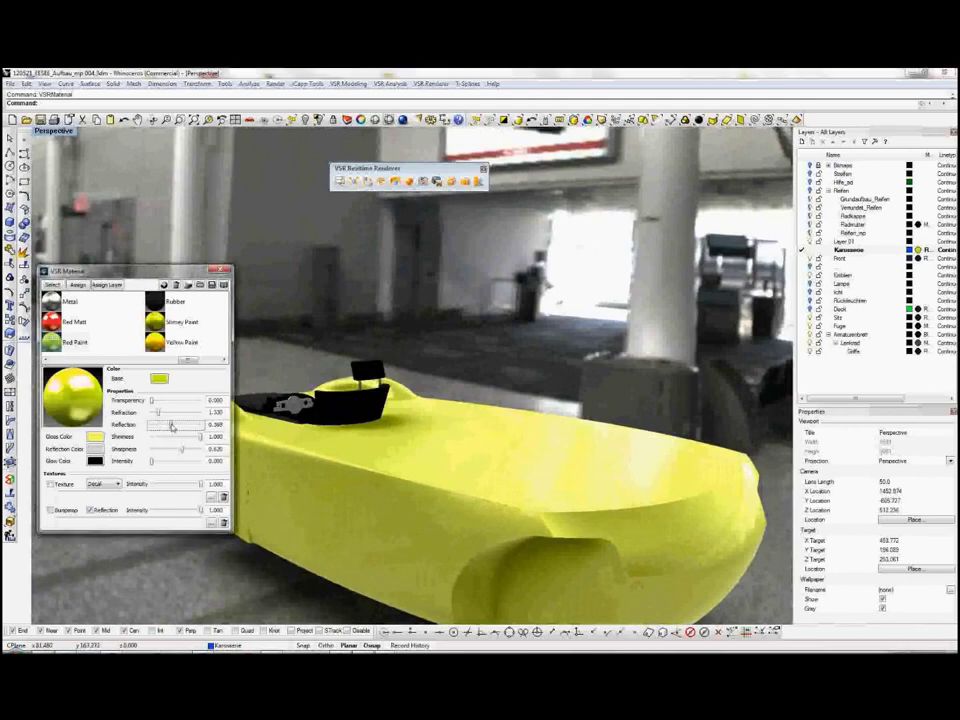
# Set the yellow paint's Reflection to about 0.071 and Sharpness to about 0.886.
pyautogui.moveTo(153, 427); pyautogui.dragTo(171, 430)
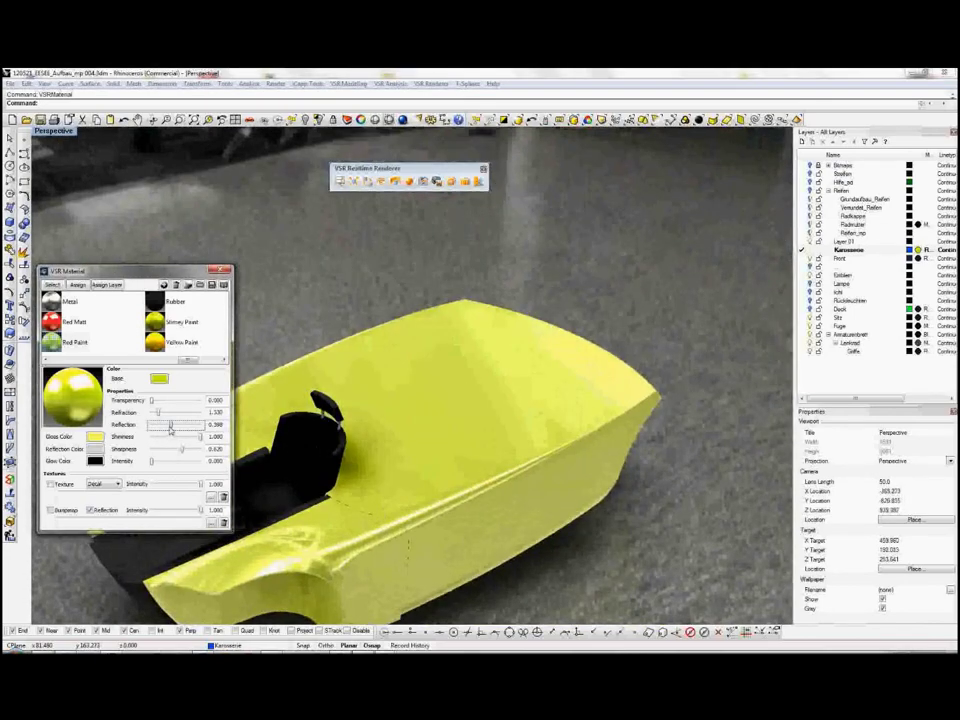
pyautogui.moveTo(155, 428); pyautogui.dragTo(152, 428)
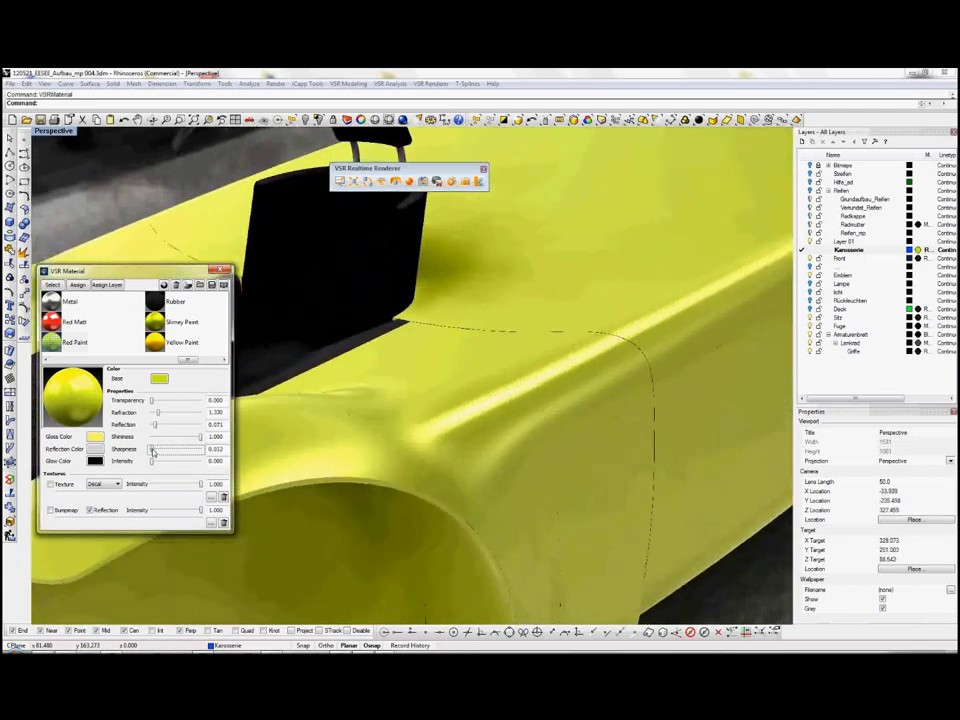
pyautogui.moveTo(152, 451); pyautogui.dragTo(151, 451)
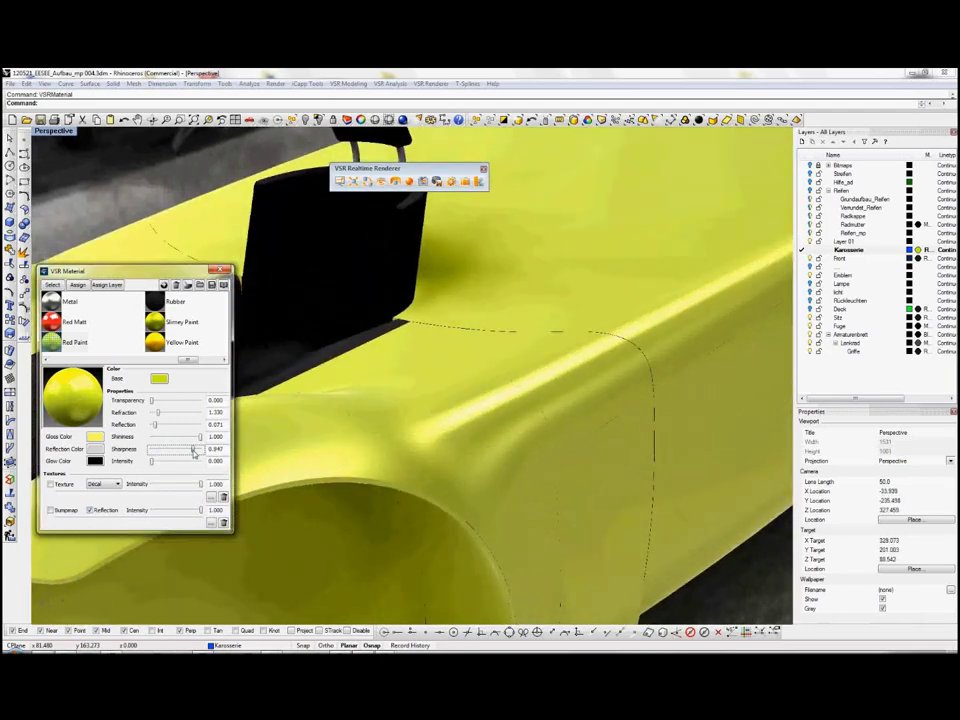
pyautogui.moveTo(194, 452); pyautogui.dragTo(196, 452)
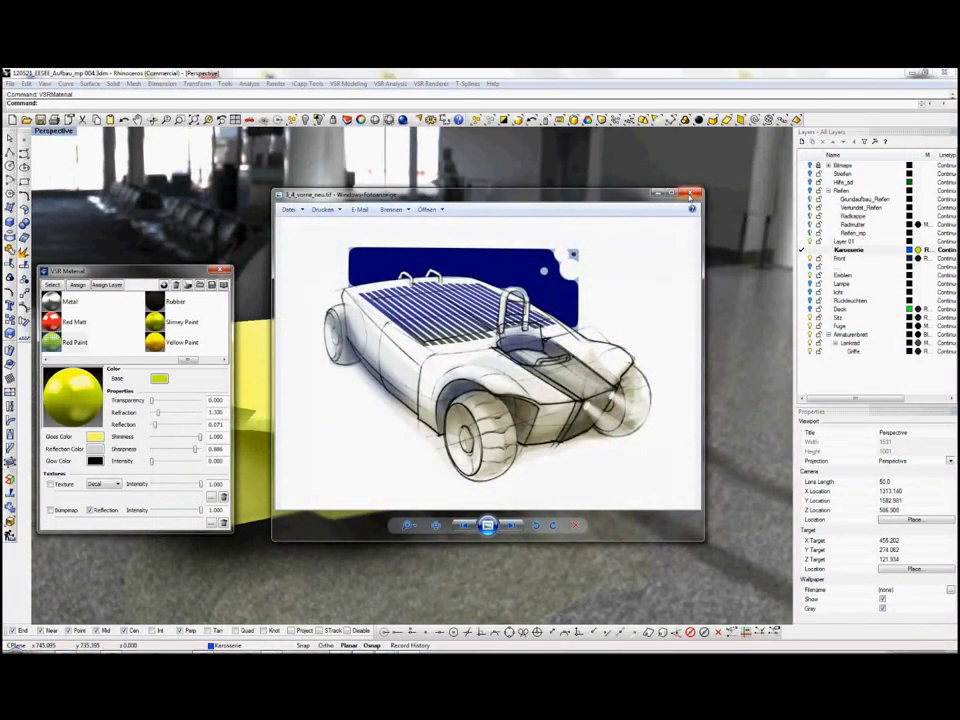
# Close the reference sketch window and paste the stripe shapes onto the car deck.
pyautogui.click(690, 194)
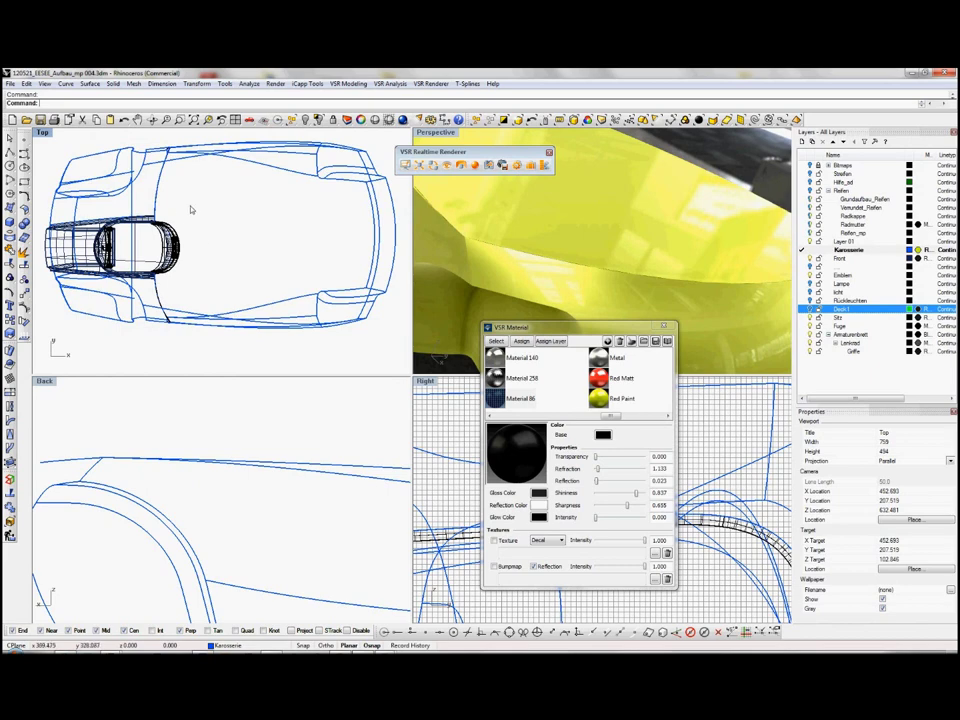
pyautogui.hotkey('ctrl', 'v')
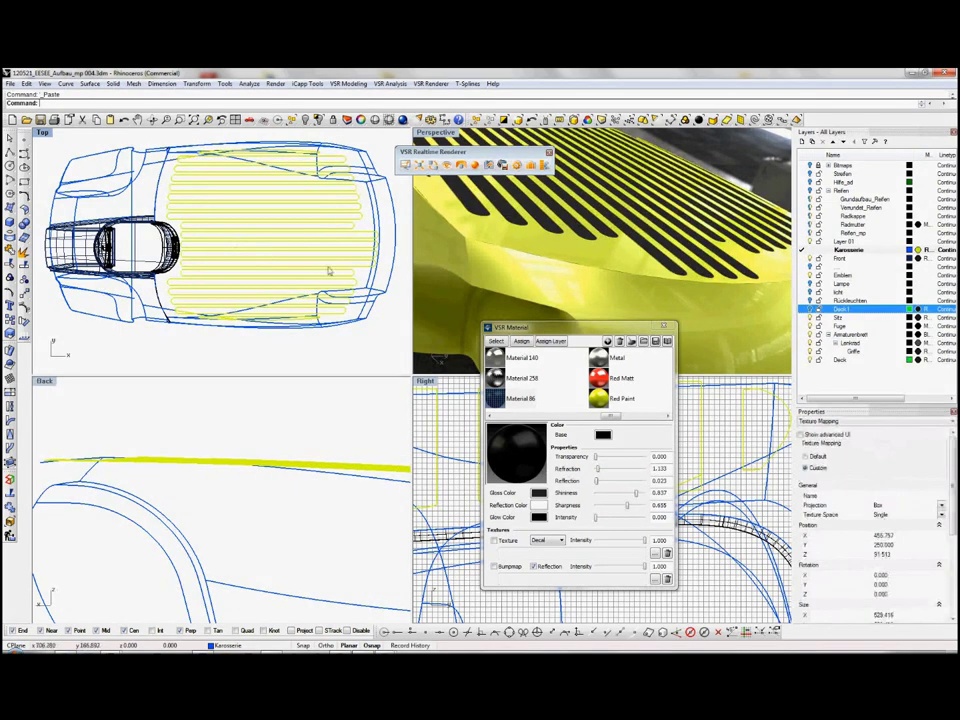
# Maximize the rendered Perspective view showing the black stripes on the yellow deck.
pyautogui.doubleClick(440, 133)
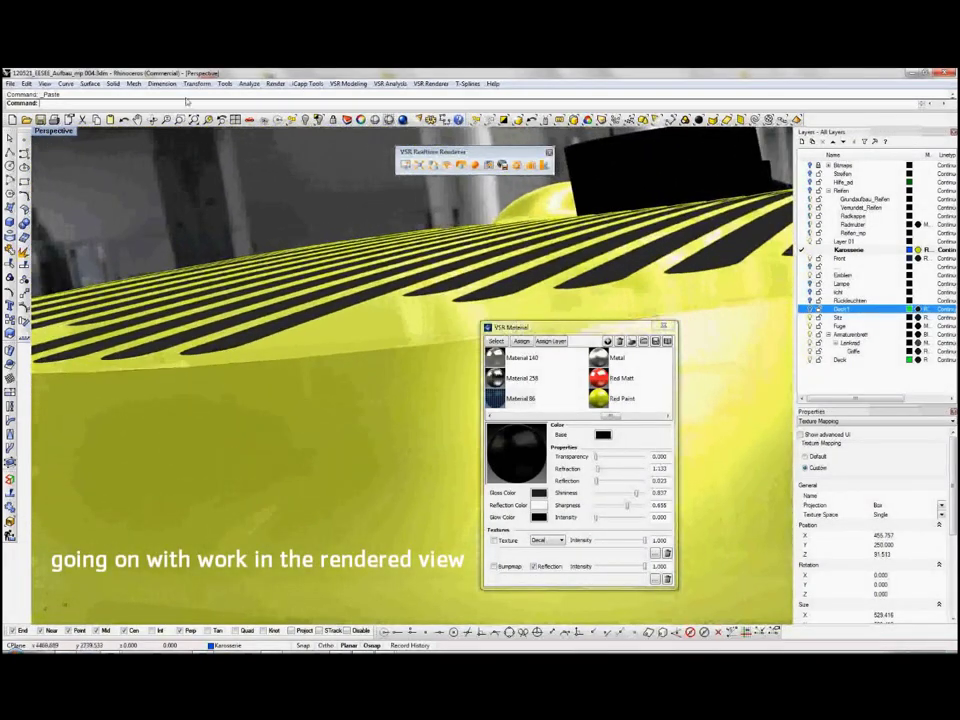
pyautogui.click(90, 84)
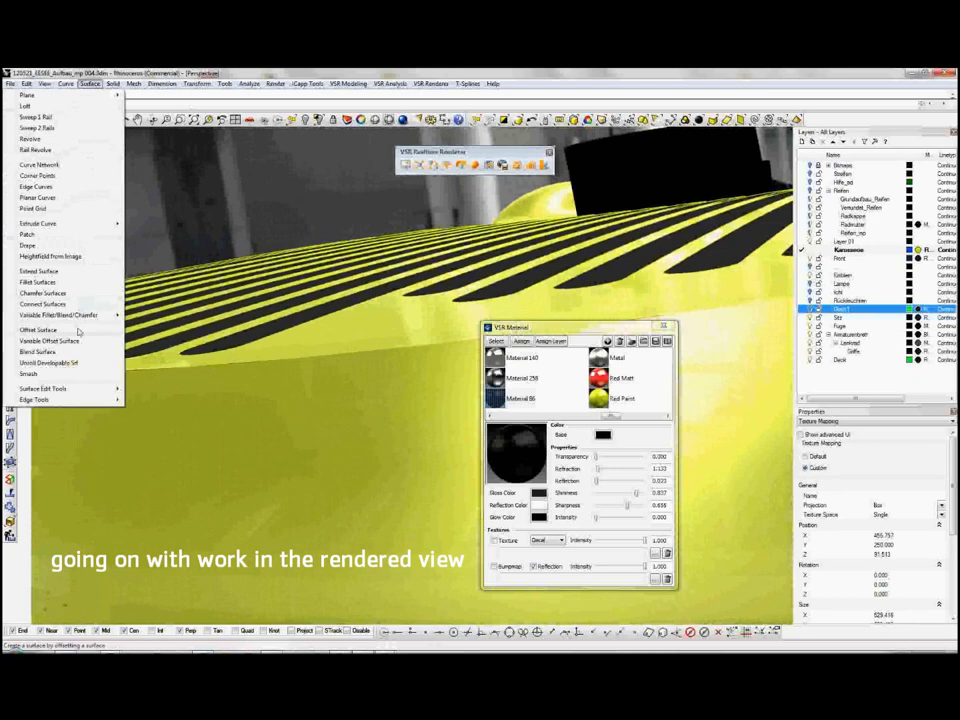
# Offset the black stripe surfaces with FlipAll into thick raised slats on the deck.
pyautogui.click(78, 331)
pyautogui.click(88, 103)
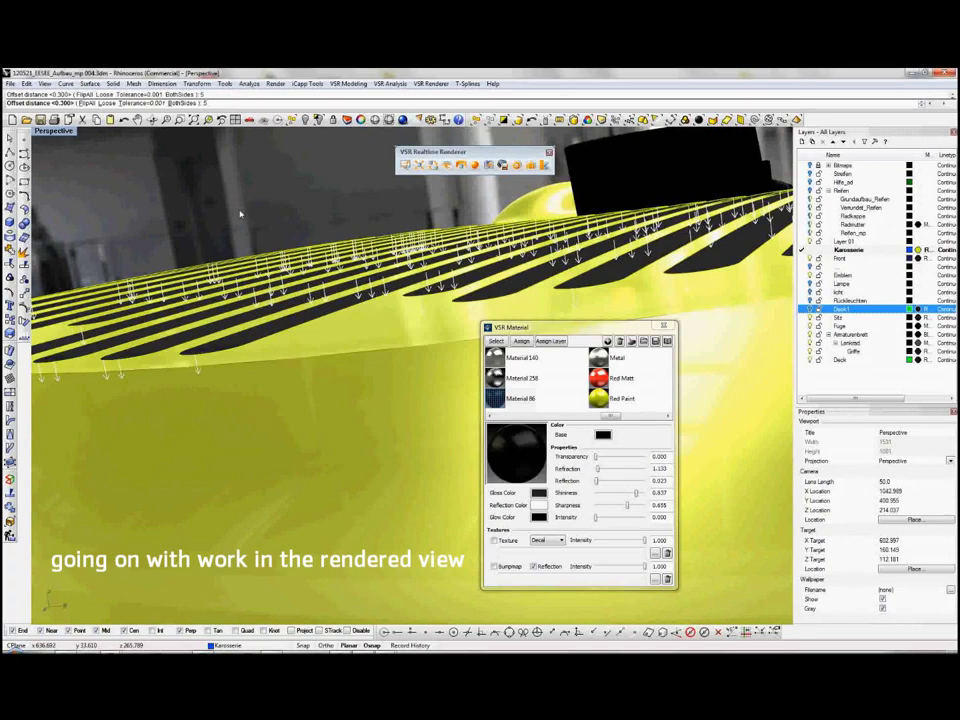
pyautogui.press('Return')
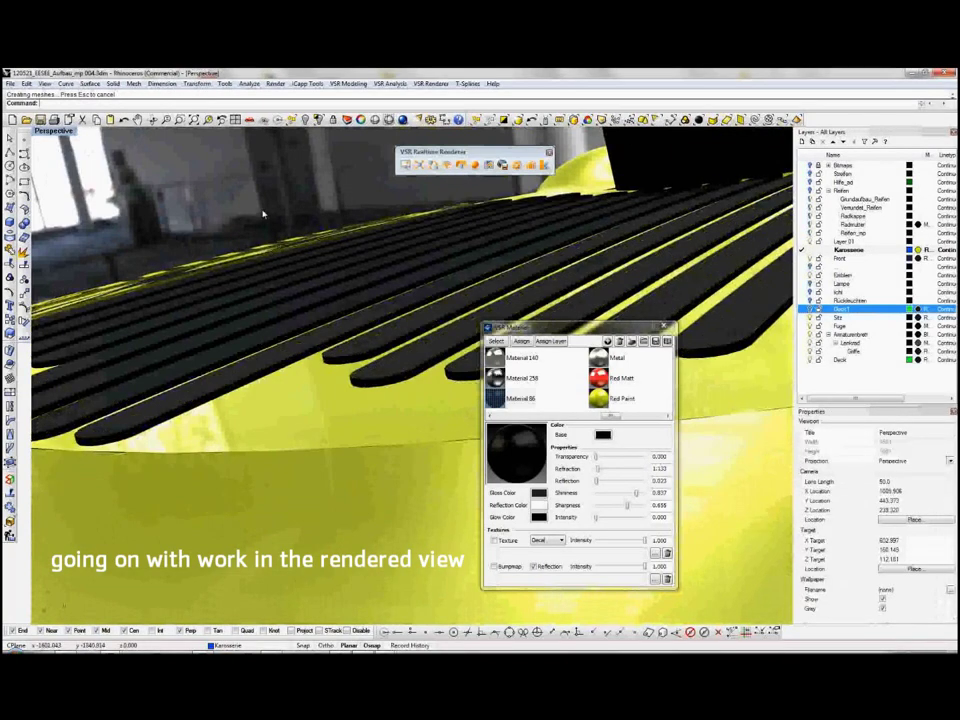
pyautogui.moveTo(263, 213); pyautogui.dragTo(292, 240, button='right')
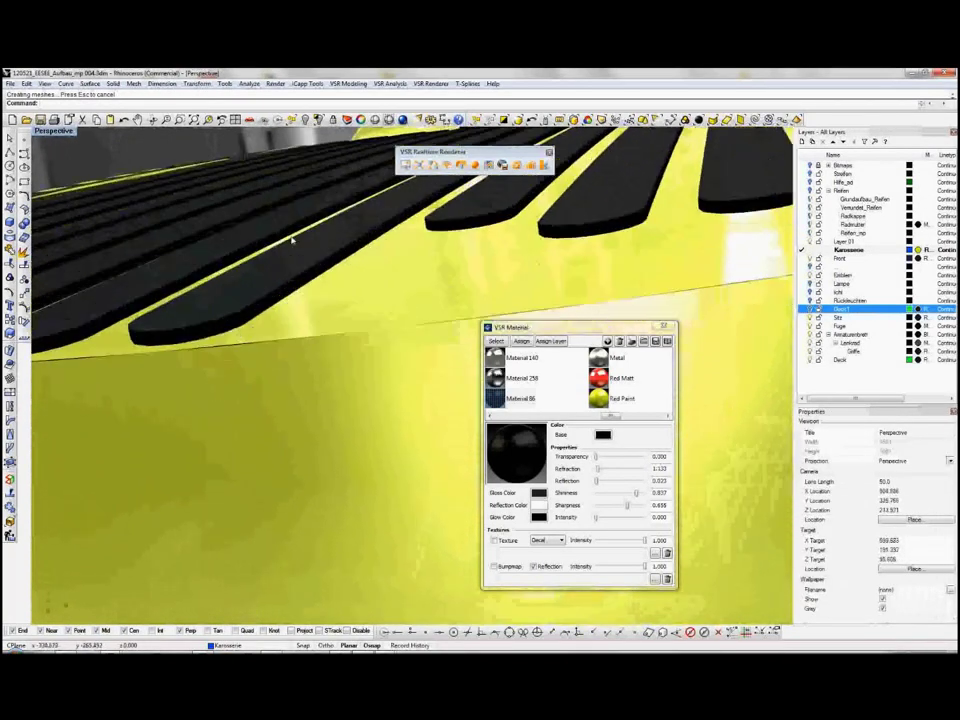
pyautogui.scroll(3, 292, 240)
pyautogui.scroll(2, 292, 240)
pyautogui.click(113, 83)
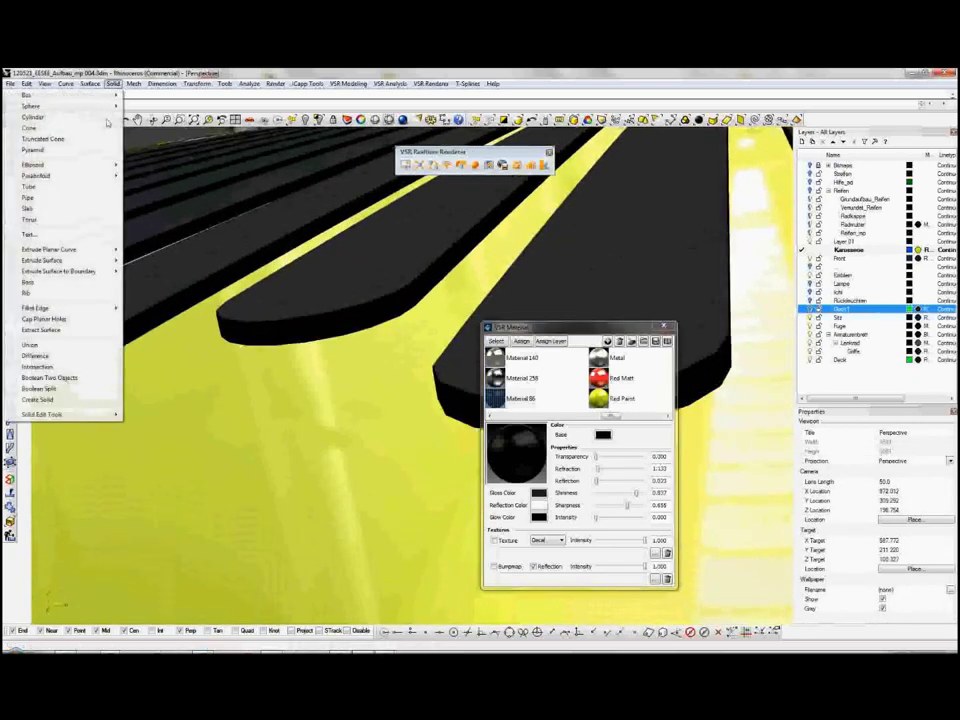
# Fillet one slat edge with a 0.6 radius.
pyautogui.moveTo(36, 308)
pyautogui.click(140, 307)
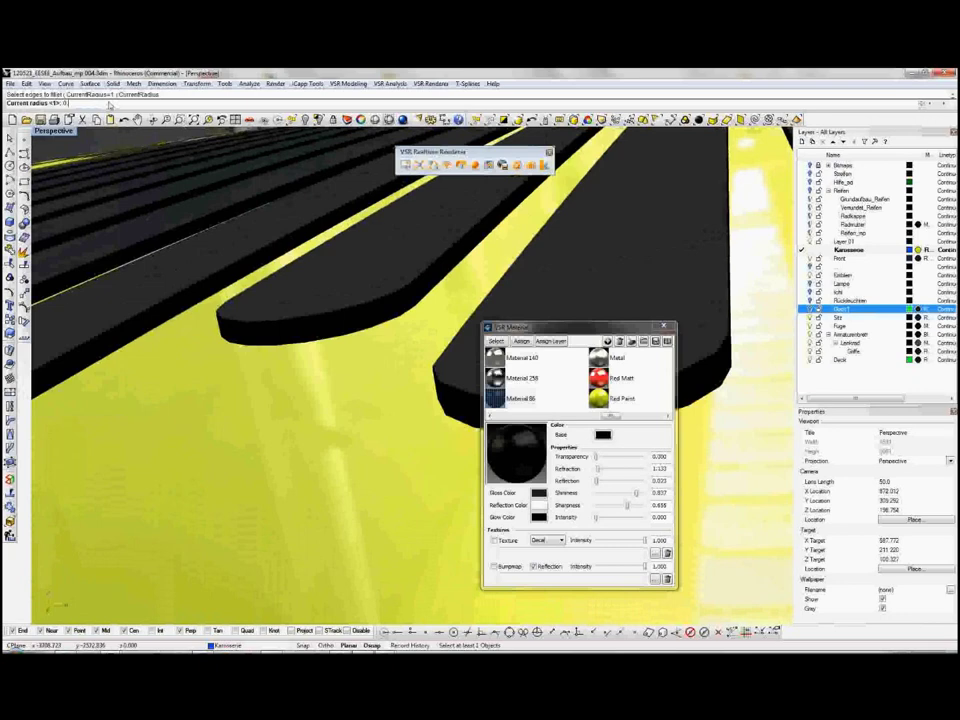
pyautogui.write('.6')
pyautogui.press('Return')
pyautogui.click(281, 324)
pyautogui.press('Return')
pyautogui.press('Return')
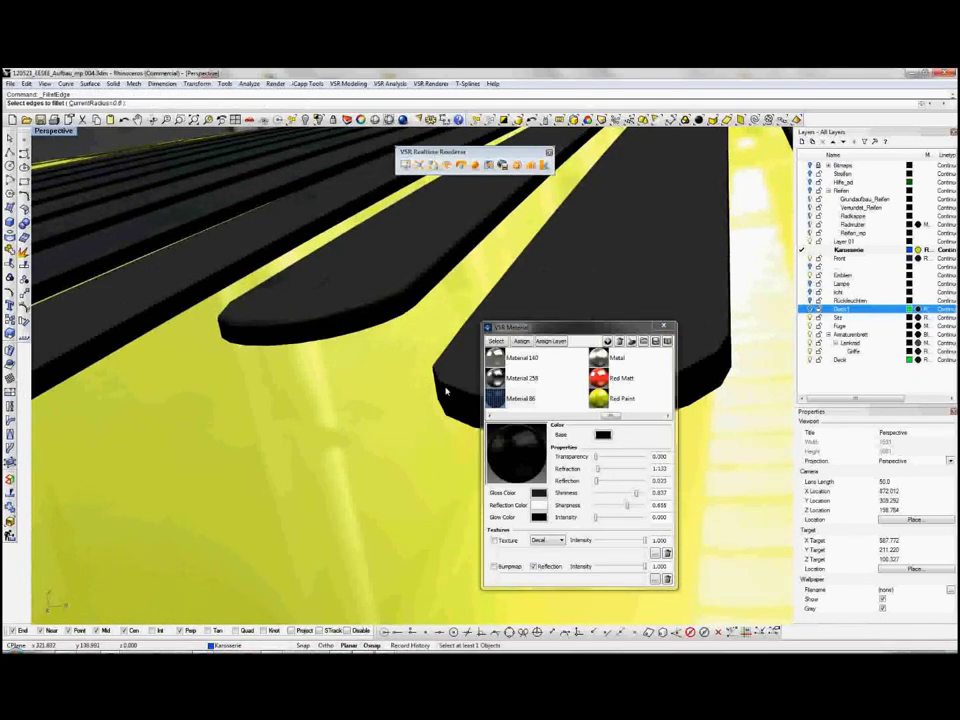
# Repeat the 0.6 fillet on the remaining slat edges.
pyautogui.press('Return')
pyautogui.scroll(-3, 455, 385)
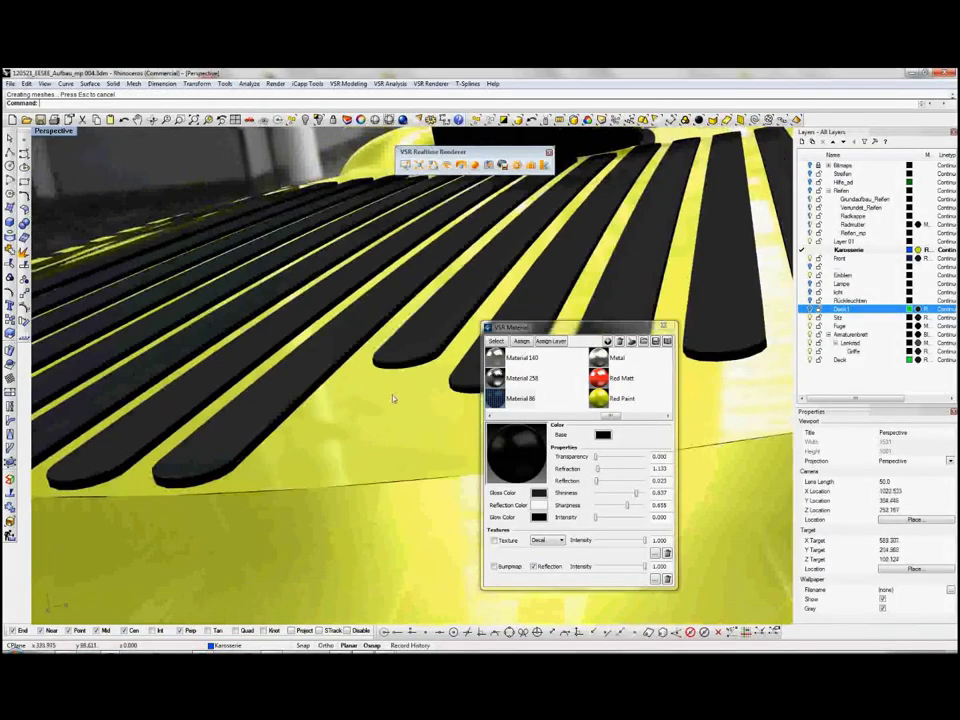
pyautogui.click(183, 428)
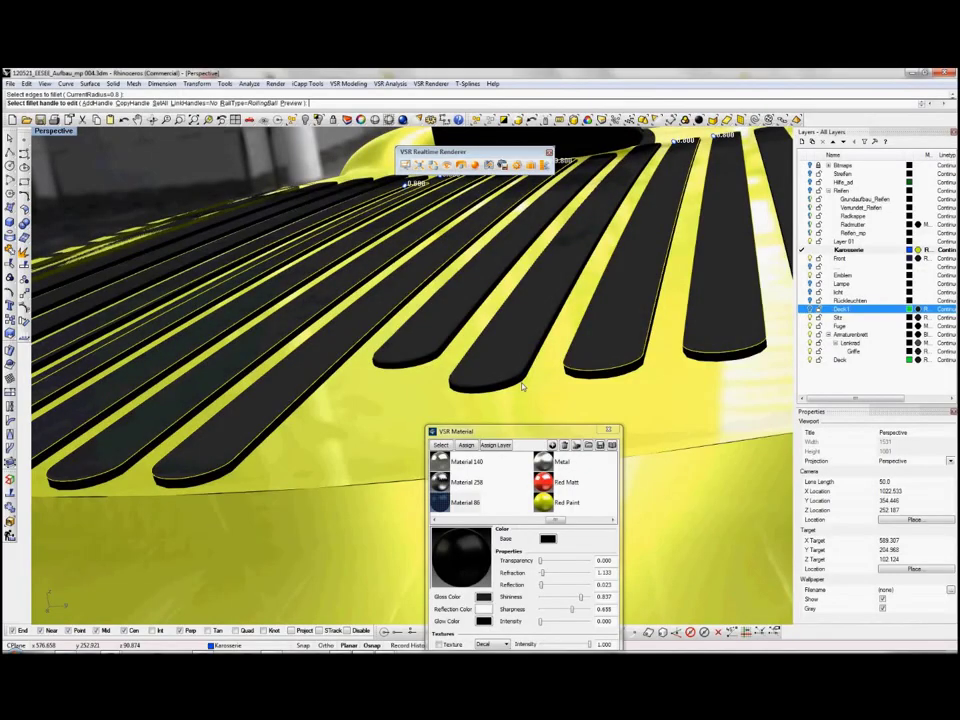
pyautogui.click(521, 386)
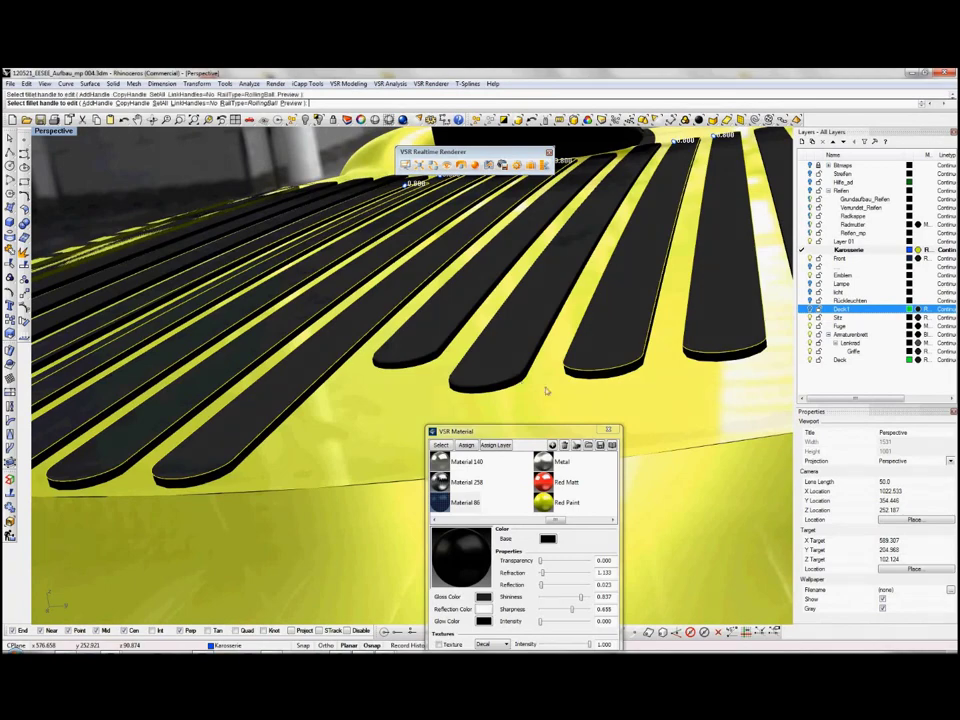
pyautogui.press('Return')
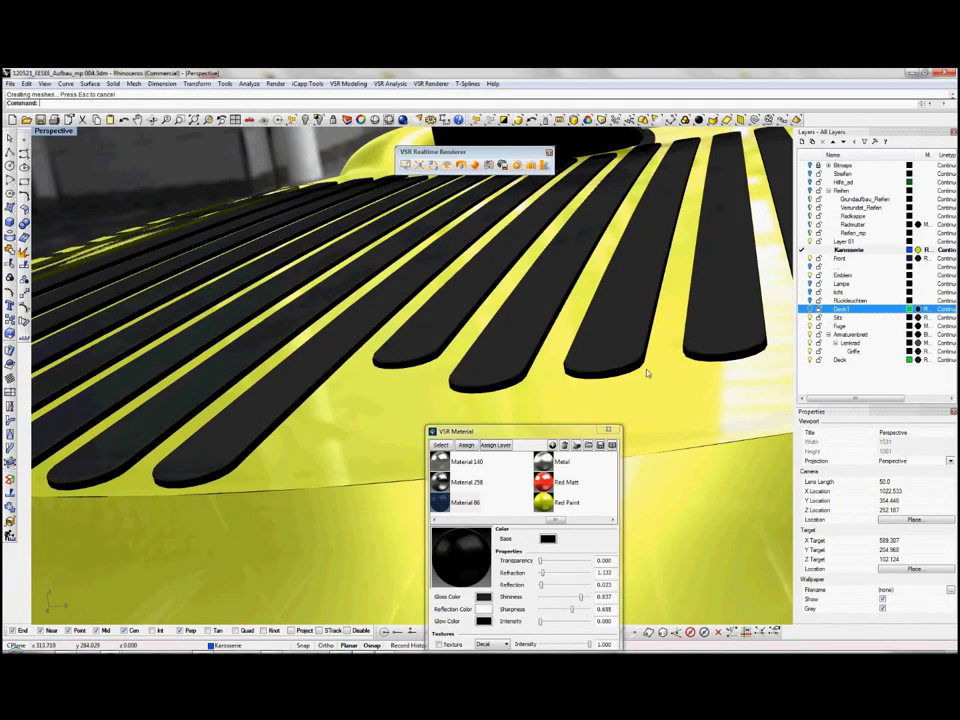
pyautogui.scroll(5, 645, 371)
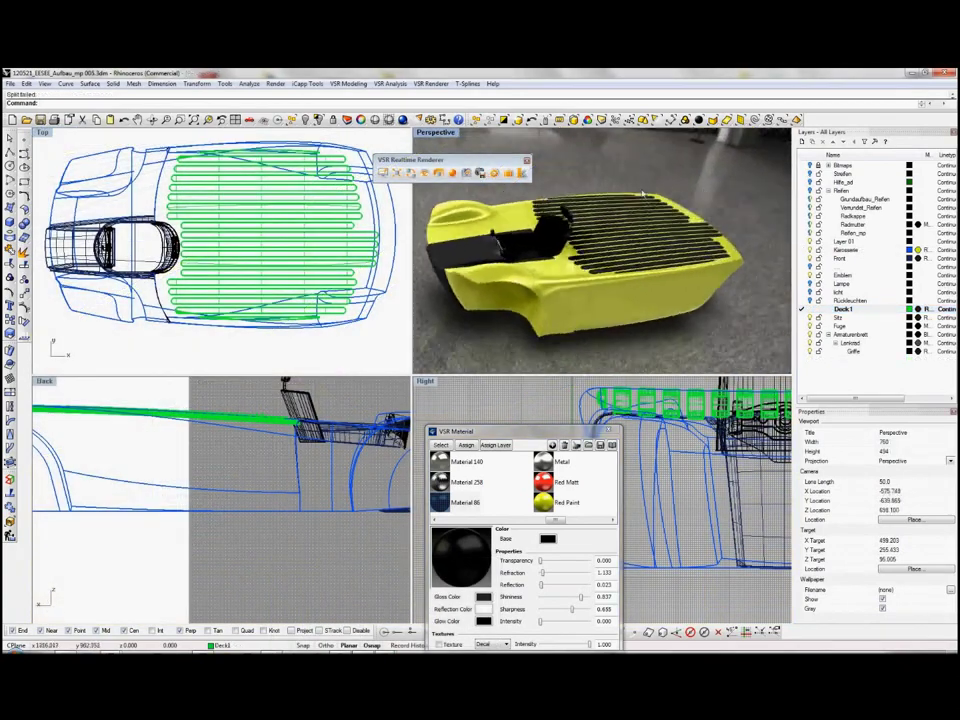
# Maximize and orbit the rendered Perspective view around the car, then show it full screen.
pyautogui.moveTo(642, 194); pyautogui.dragTo(452, 134, button='right')
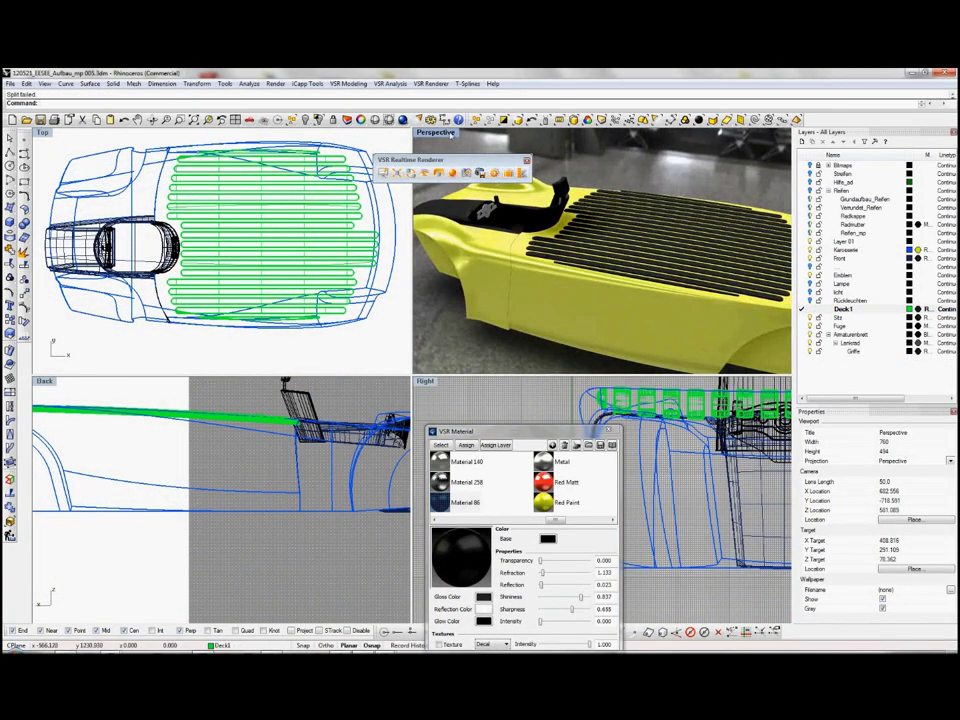
pyautogui.doubleClick(452, 134)
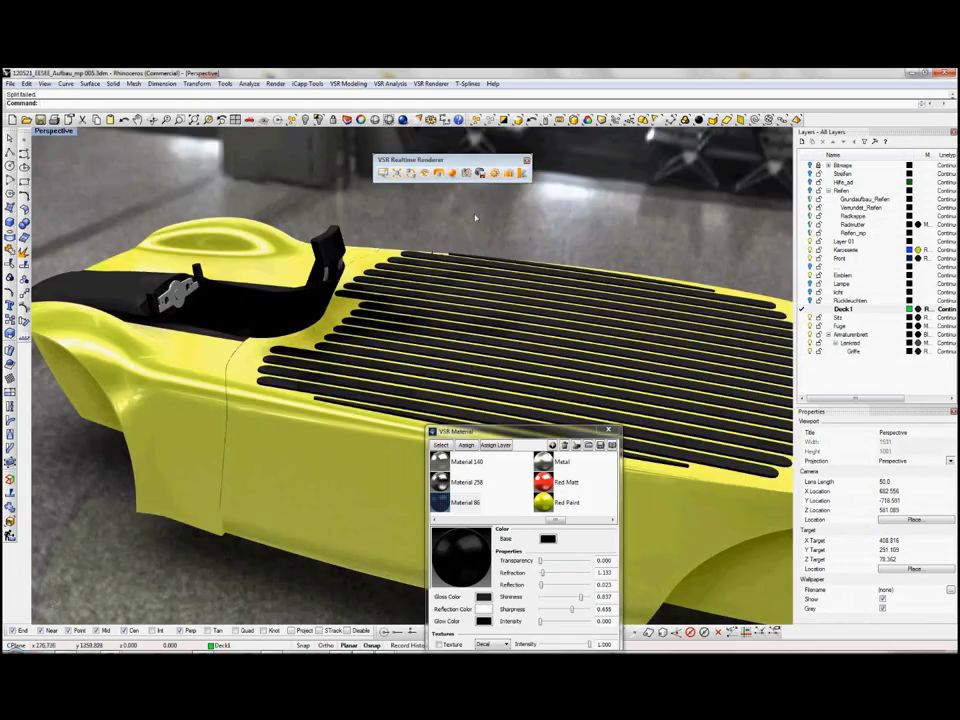
pyautogui.moveTo(482, 227); pyautogui.dragTo(404, 185, button='right')
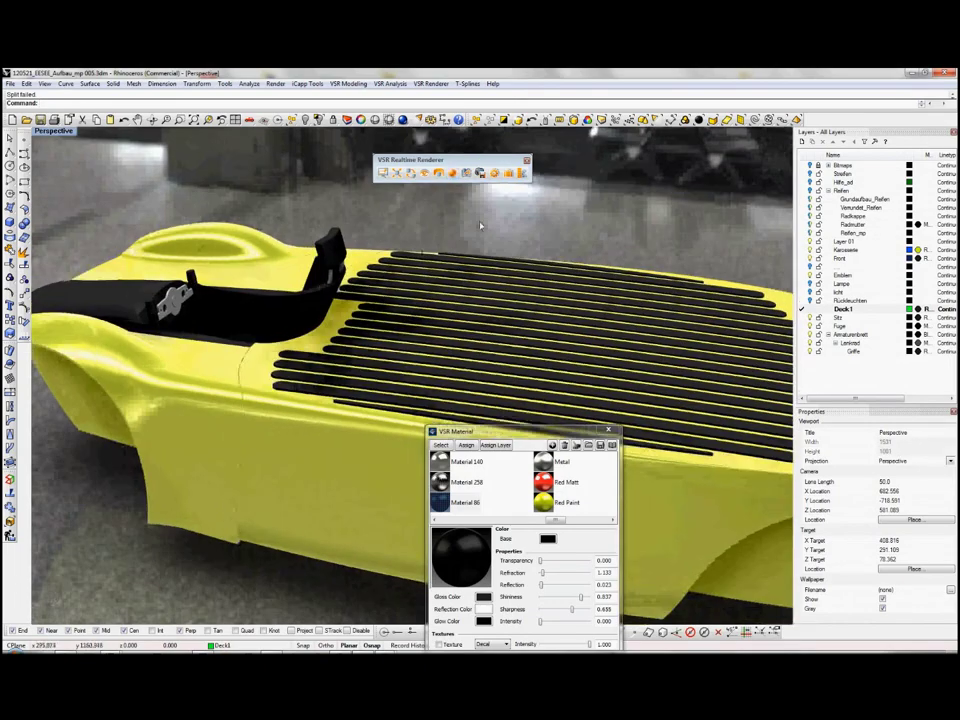
pyautogui.click(404, 180)
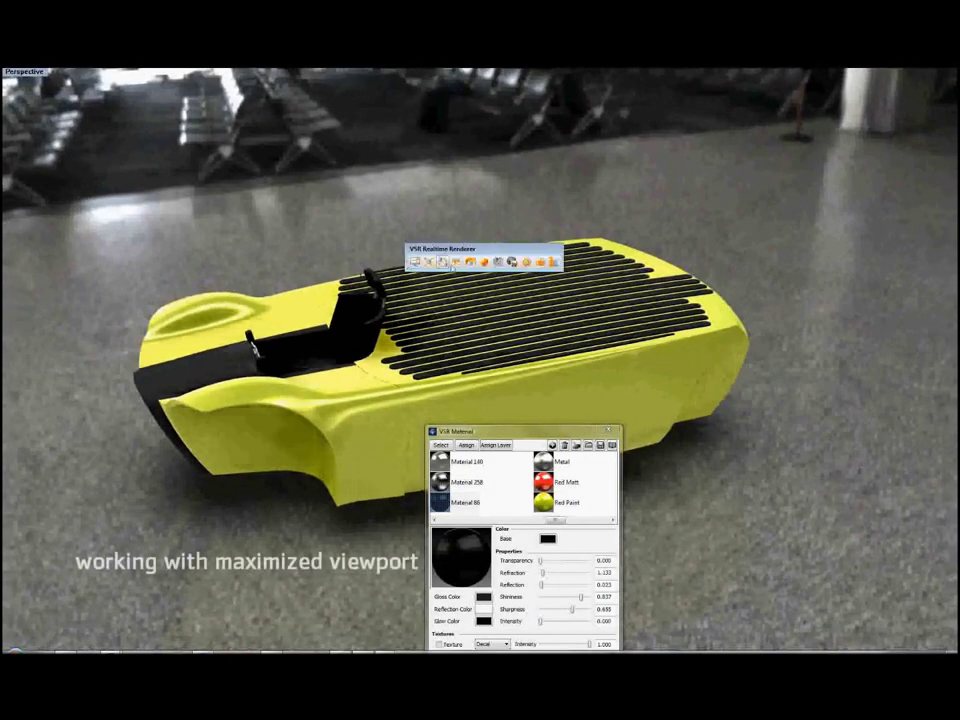
# Hide the airport side backdrop by unchecking Show Side in the VSR Environment settings.
pyautogui.middleClick(350, 225)
pyautogui.moveTo(352, 225); pyautogui.dragTo(195, 238)
pyautogui.click(215, 238)
pyautogui.click(172, 298)
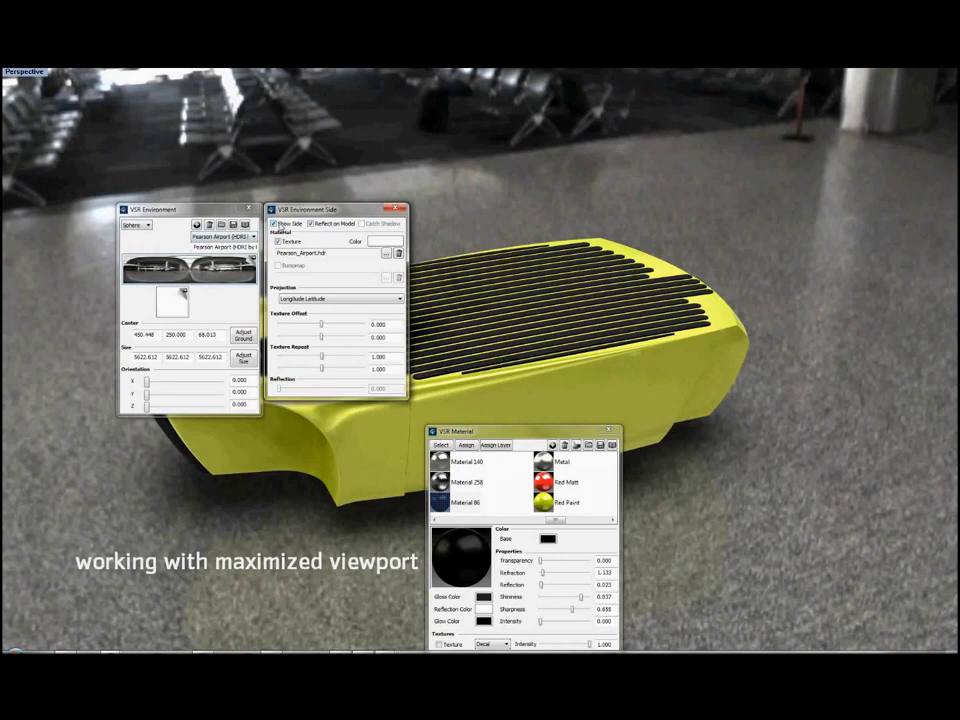
pyautogui.click(274, 223)
pyautogui.moveTo(330, 209)
pyautogui.mouseDown()
pyautogui.moveTo(274, 250)
pyautogui.moveTo(238, 302)
pyautogui.mouseUp()
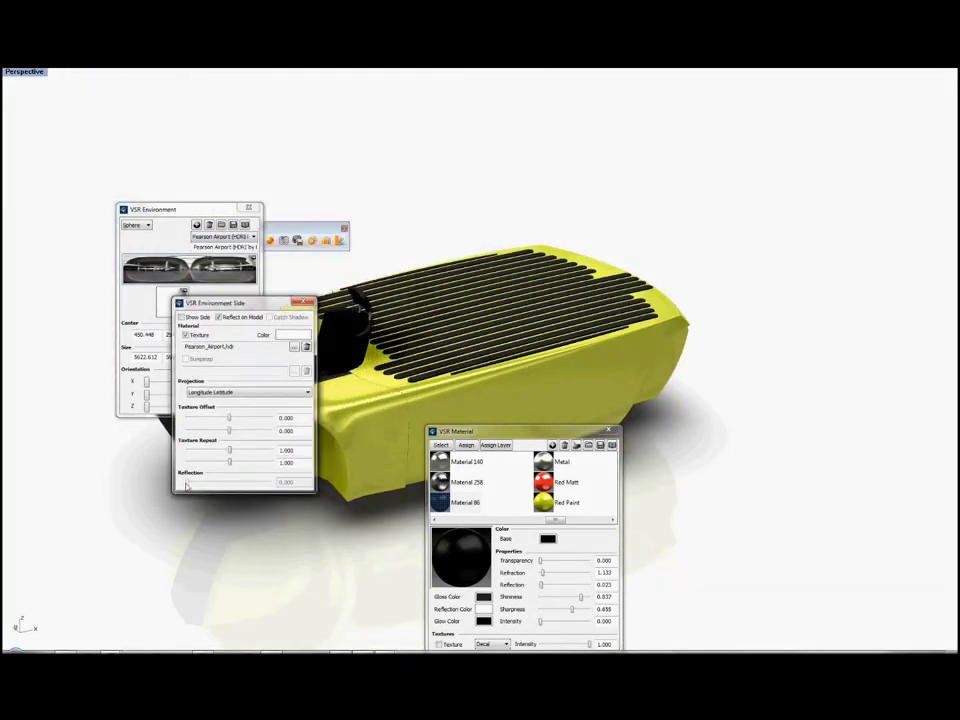
pyautogui.click(307, 301)
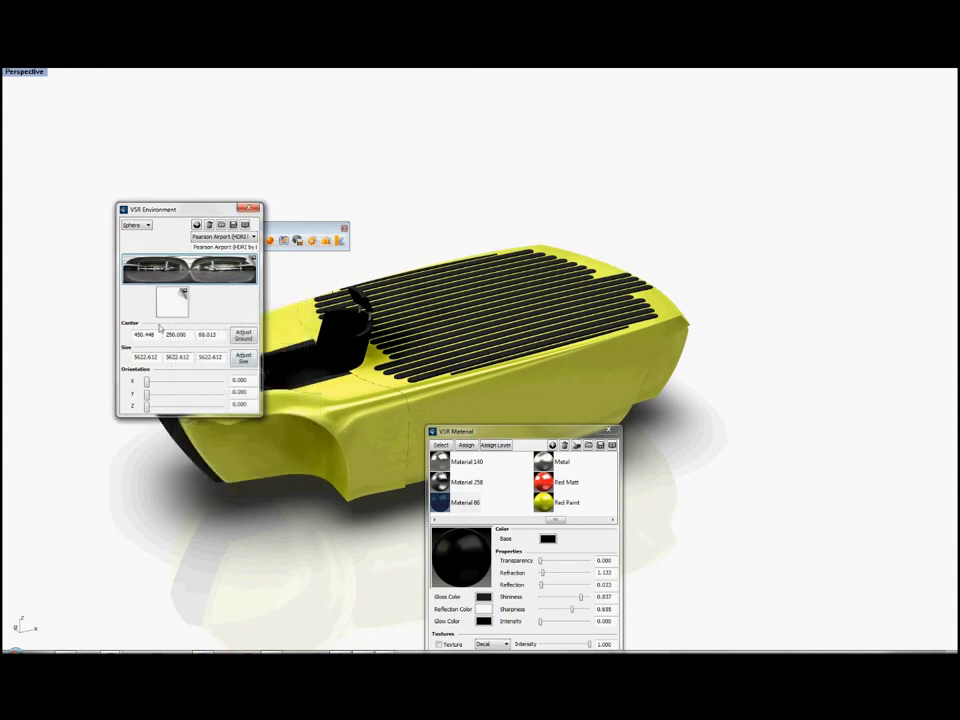
# Toggle Catch Shadow in the Ground Plane settings so no floor shadow appears under the car.
pyautogui.click(172, 300)
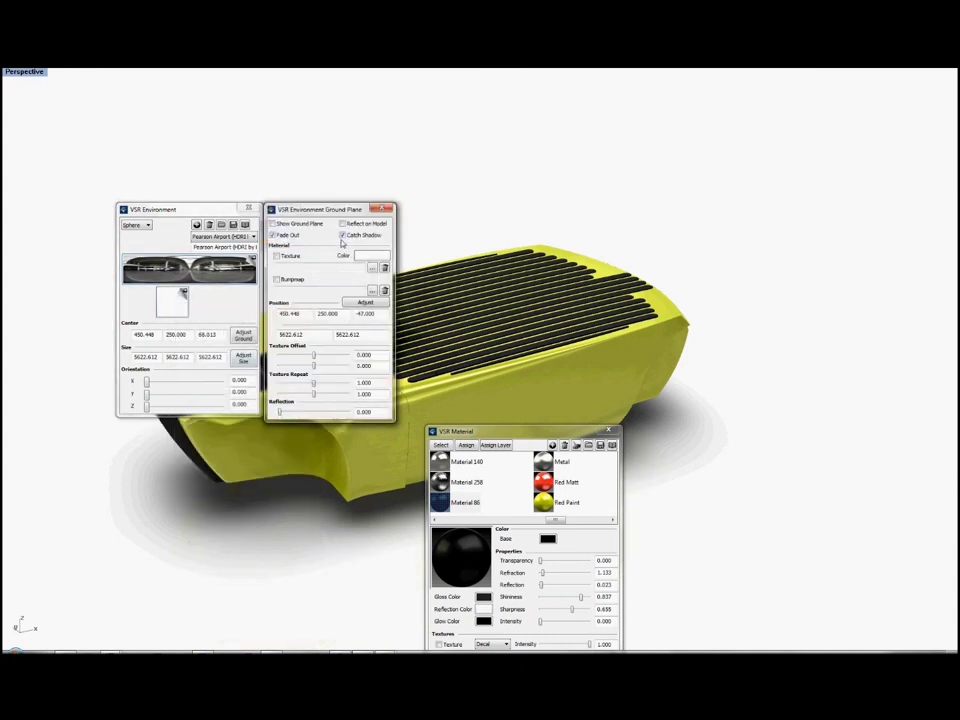
pyautogui.click(344, 235)
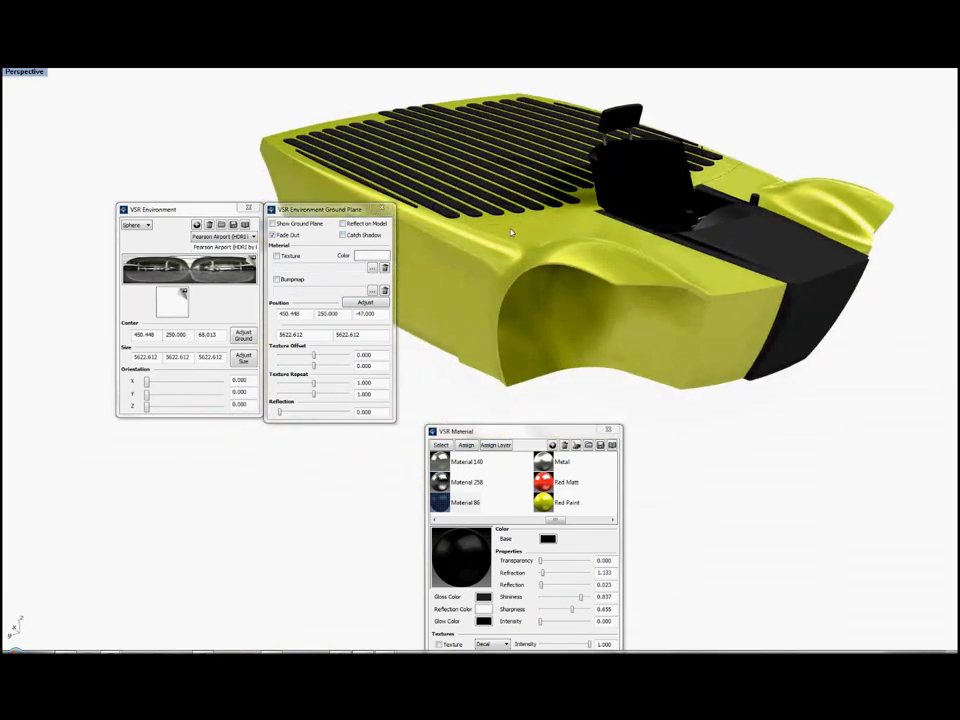
pyautogui.click(381, 208)
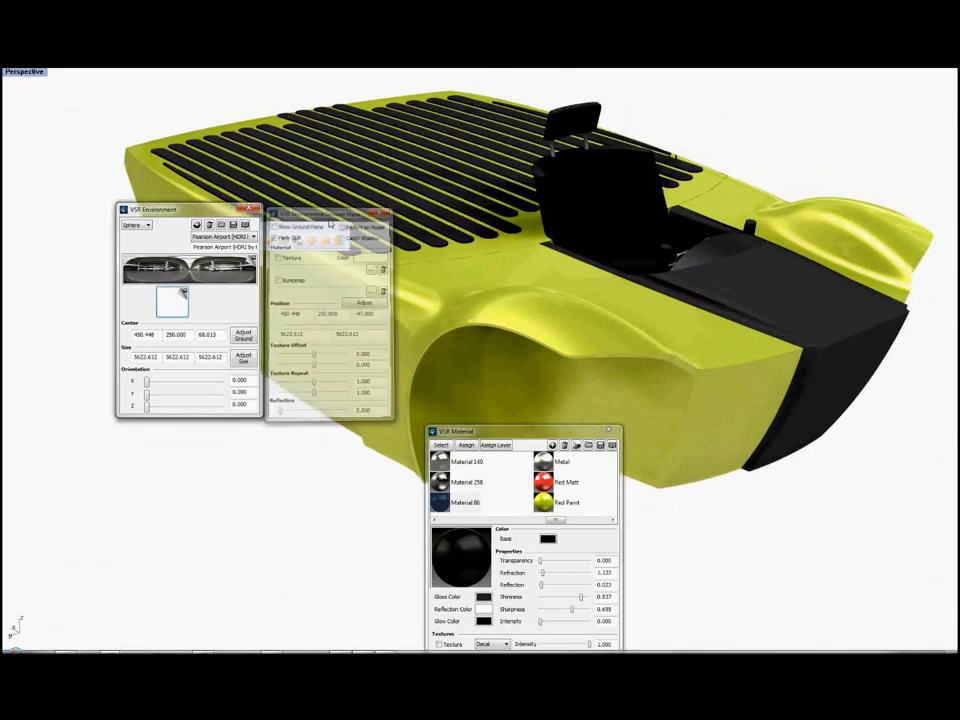
pyautogui.click(254, 209)
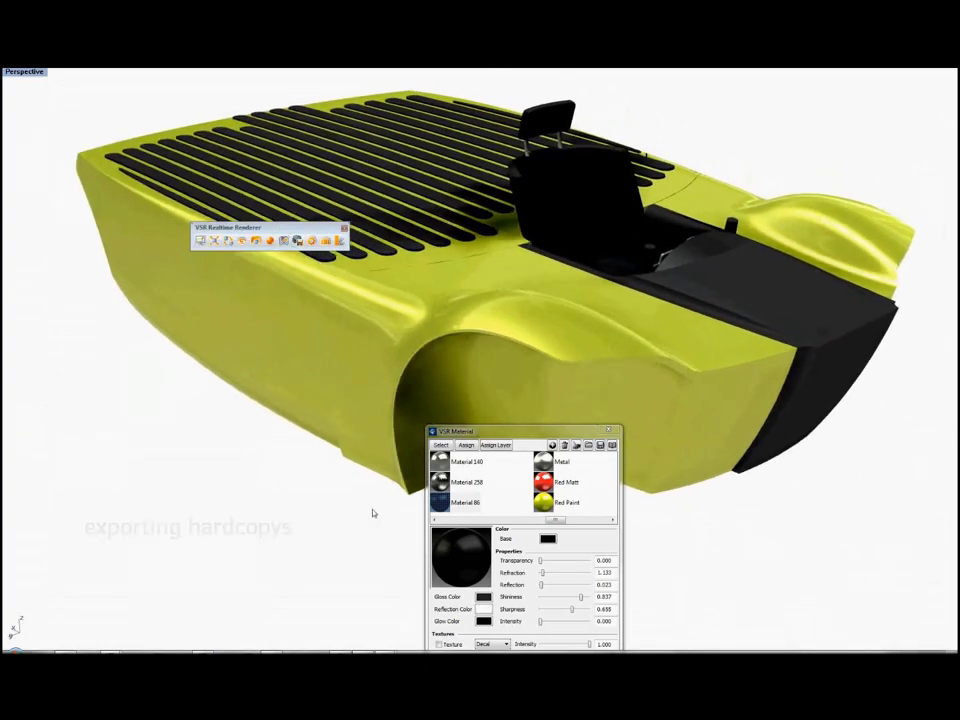